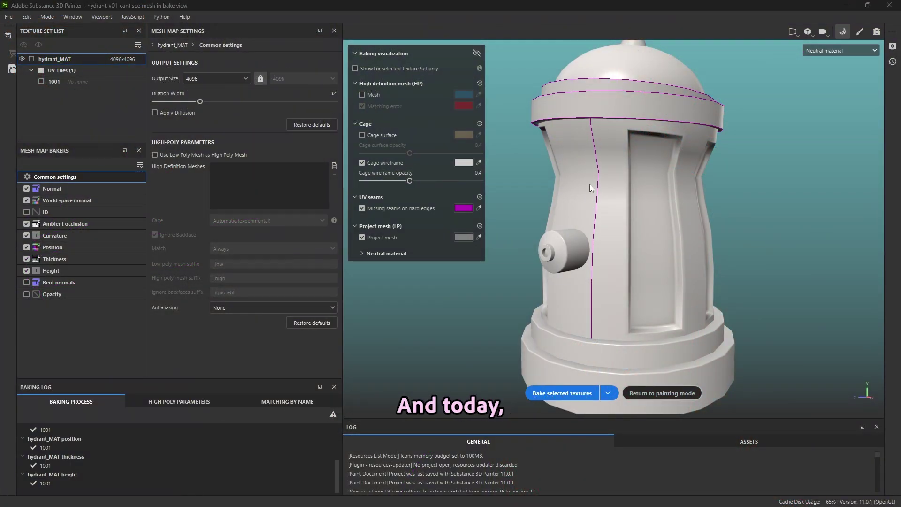
Zoom and orbit around the hydrant to inspect its pink lines and dome.
right_click_drag(569, 197, 765, 254, "alt")
left_click_drag(594, 166, 646, 204, "alt")
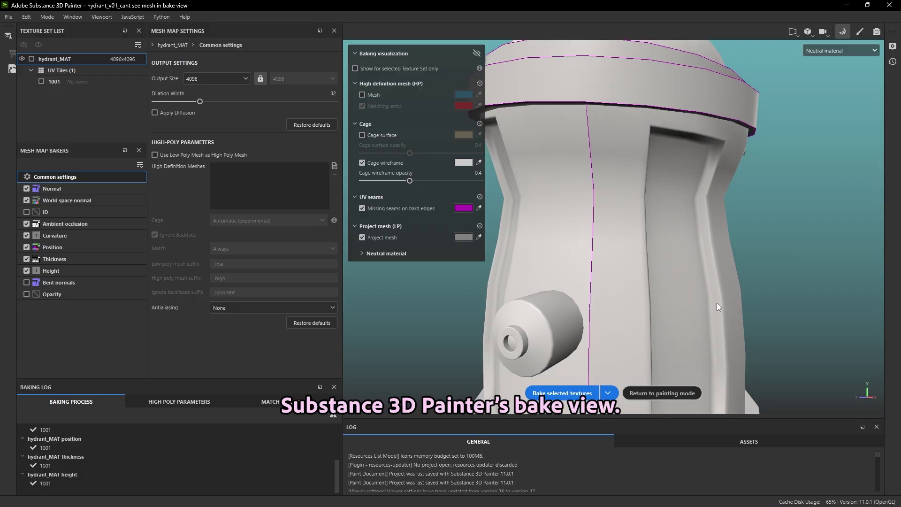
middle_click_drag(743, 312, 669, 306)
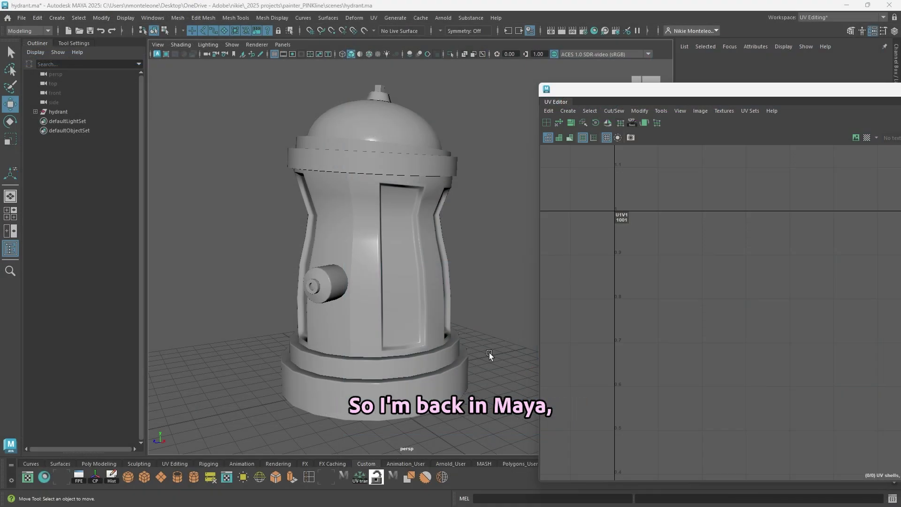
middle_click_drag(471, 278, 489, 255, "alt")
mouse_move(489, 254)
left_mouse_down("alt")
mouse_move(467, 256)
mouse_move(489, 259)
left_mouse_up("alt")
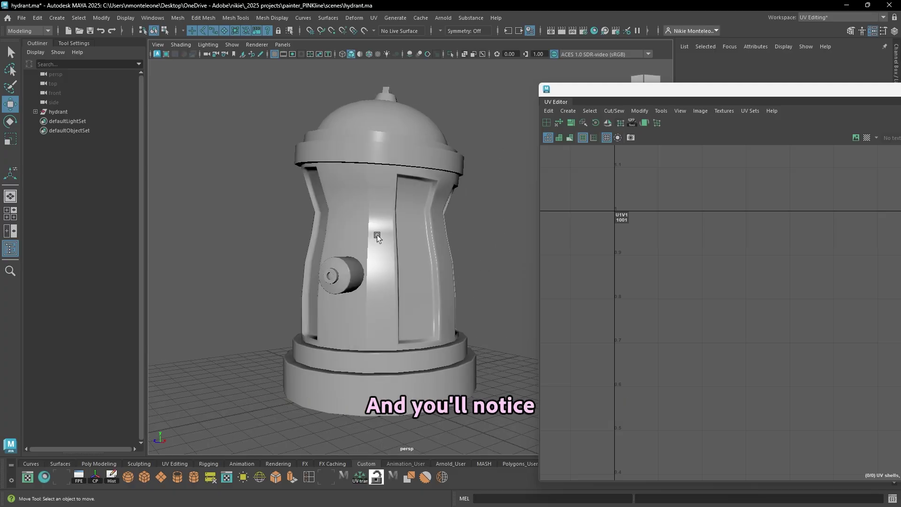
Orbit to the hydrant's front and zoom in on the middle body's hard edge.
left_click_drag(412, 239, 385, 232, "alt")
scroll(385, 232, "up", 5)
left_click_drag(525, 224, 474, 248, "alt")
scroll(475, 255, "up", 3)
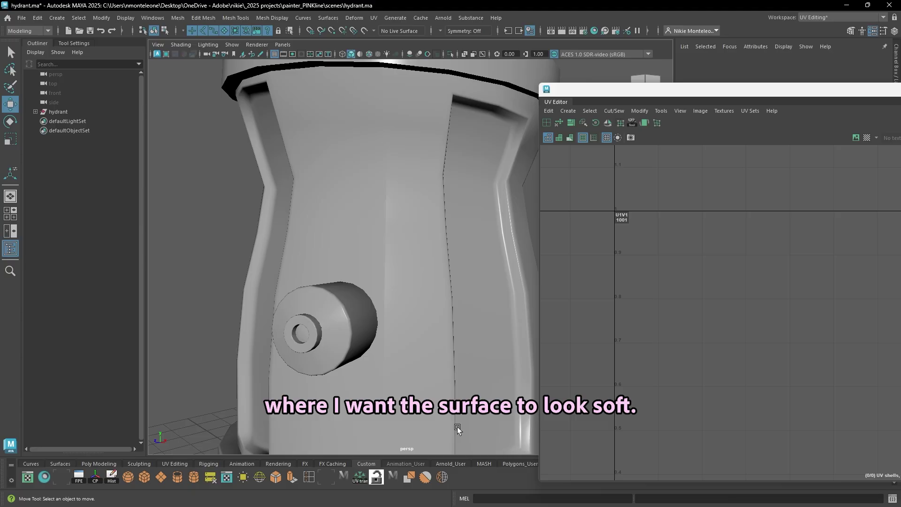
scroll(458, 366, "down", 5)
left_click_drag(458, 308, 386, 264, "alt")
scroll(432, 284, "down", 3)
Select the vertical edge loop down the front of the hydrant's middle body in shaded view.
left_click(382, 228)
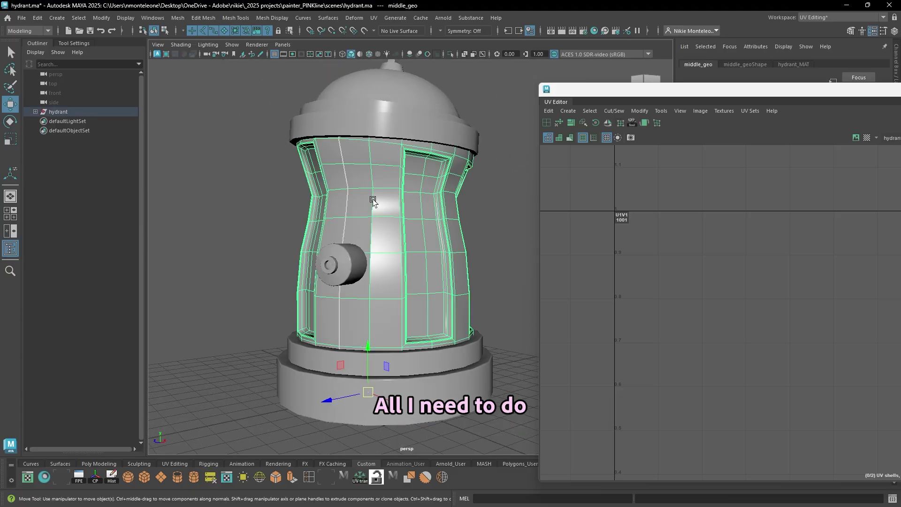
right_click_drag(373, 200, 372, 175)
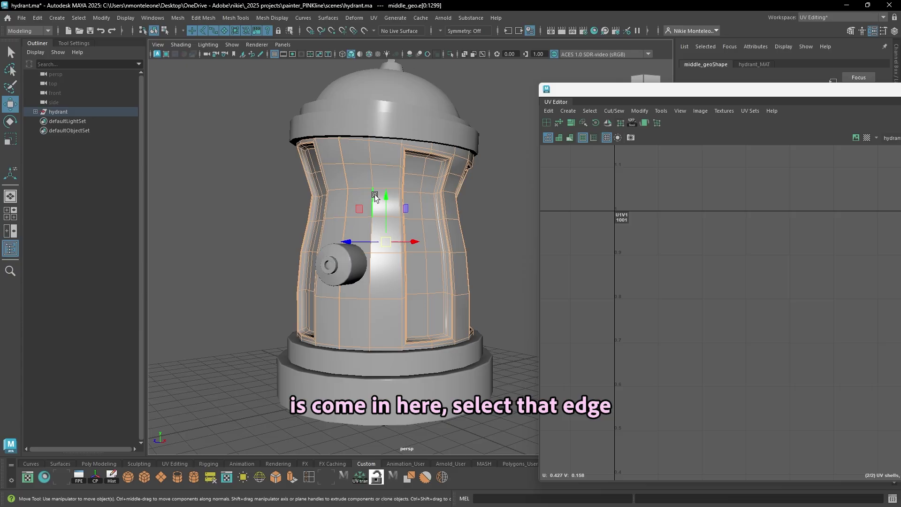
double_click(371, 178)
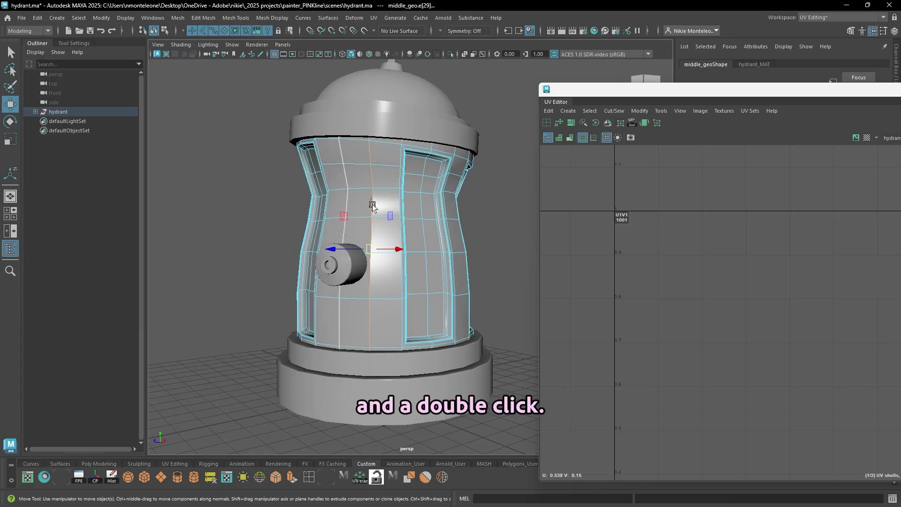
key("5")
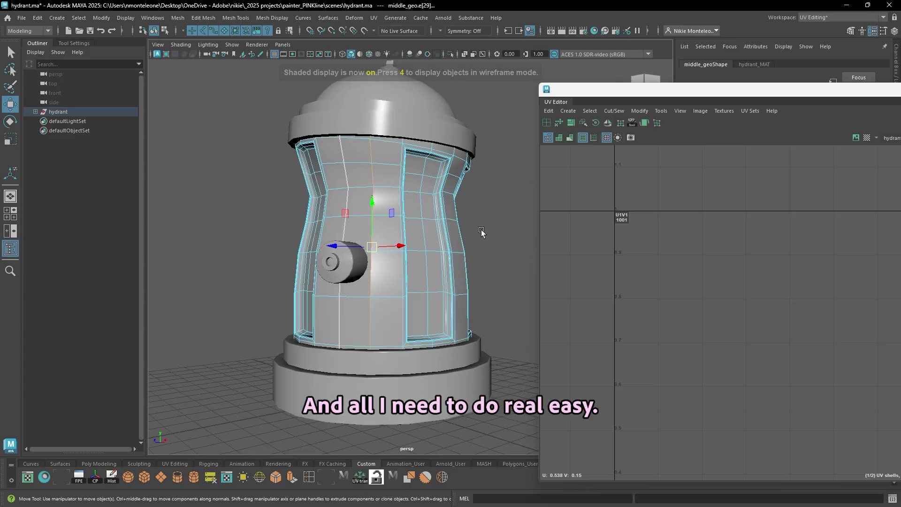
Apply Soften Edge to the loop, return to Object Mode, deselect and check the shading.
left_click(280, 17)
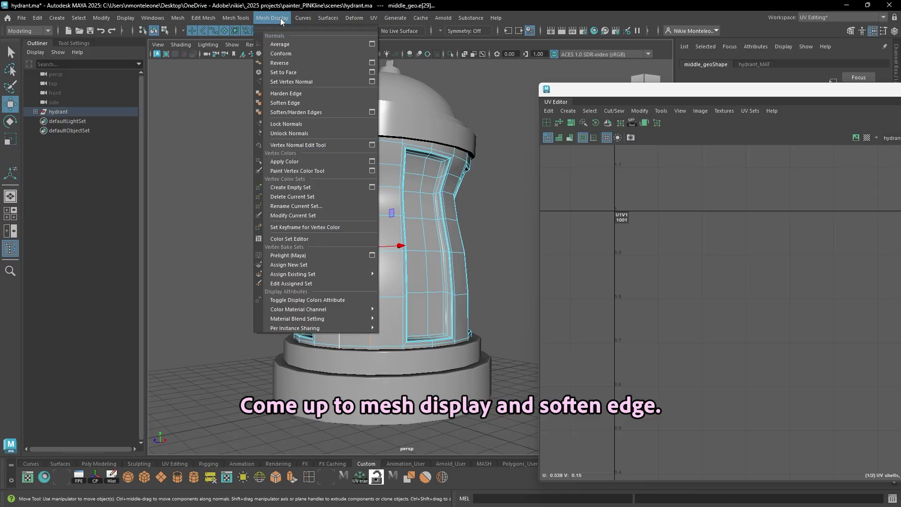
left_click(300, 102)
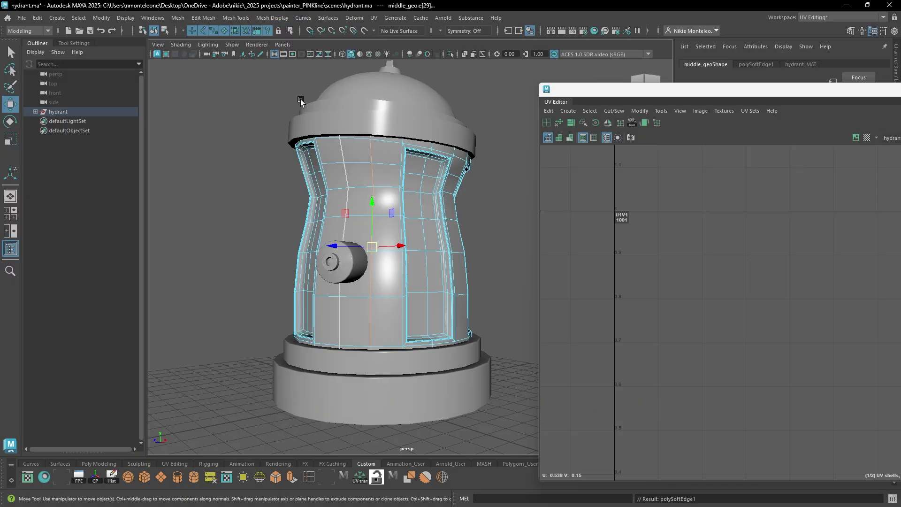
right_click_drag(426, 194, 474, 179)
left_click(494, 203)
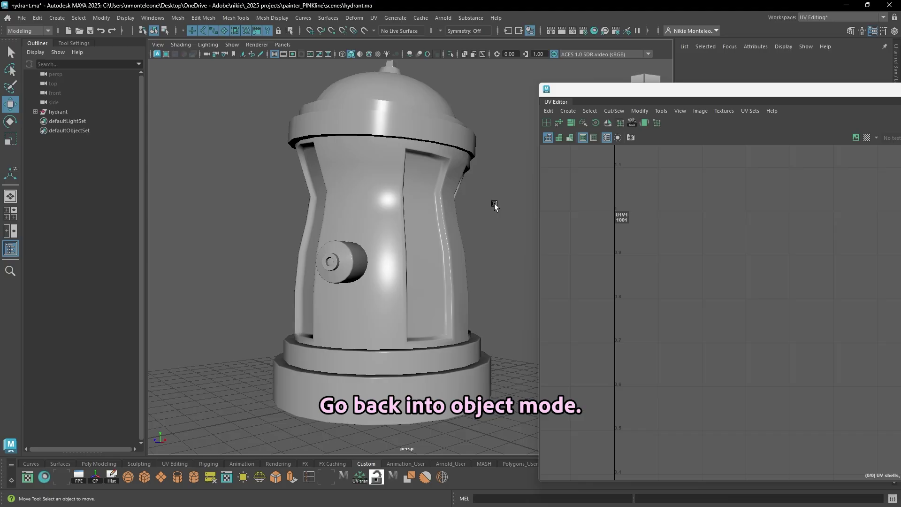
left_click_drag(477, 236, 436, 226, "alt")
Export the marquee-selected hydrant as FBX, overwriting hydrant_low.fbx.
left_click_drag(240, 98, 508, 436)
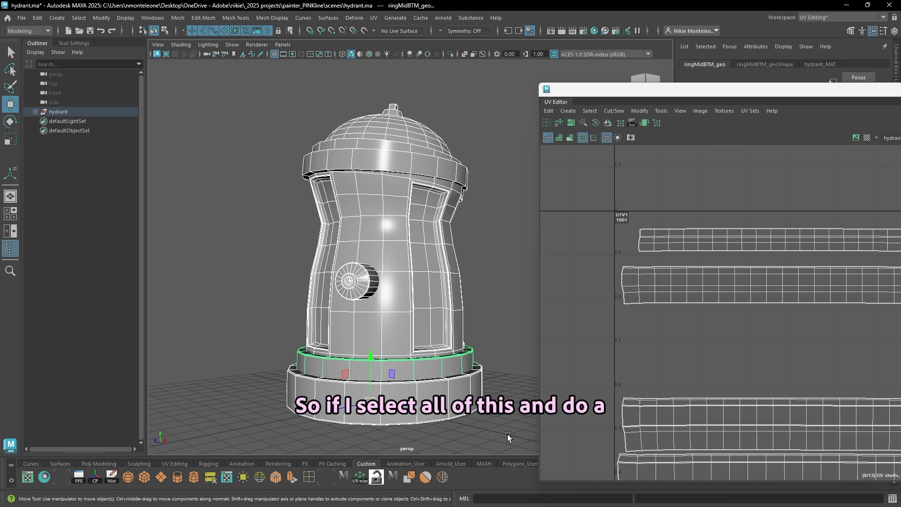
left_click(21, 18)
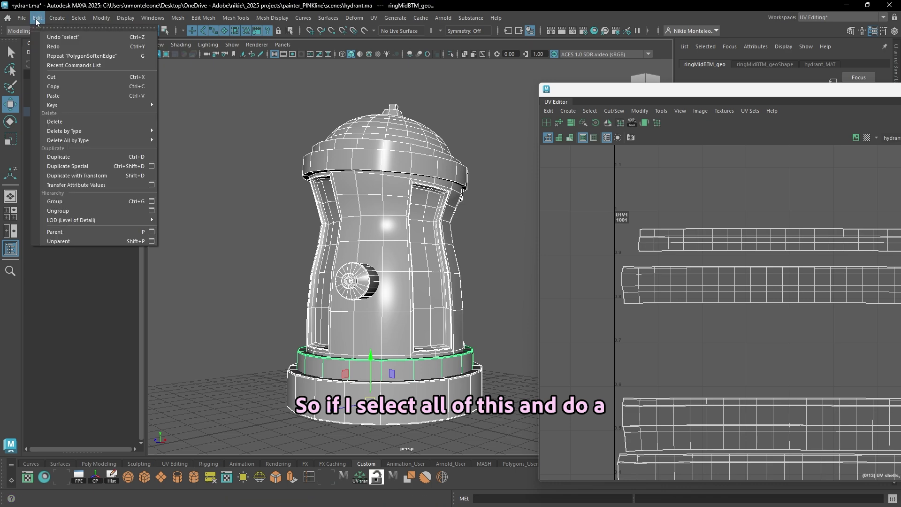
left_click(67, 142)
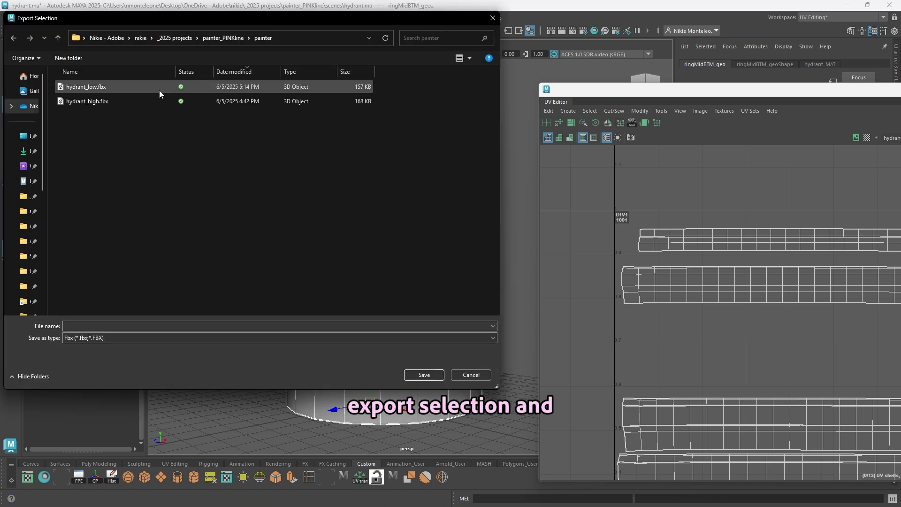
left_click(159, 90)
left_click(422, 375)
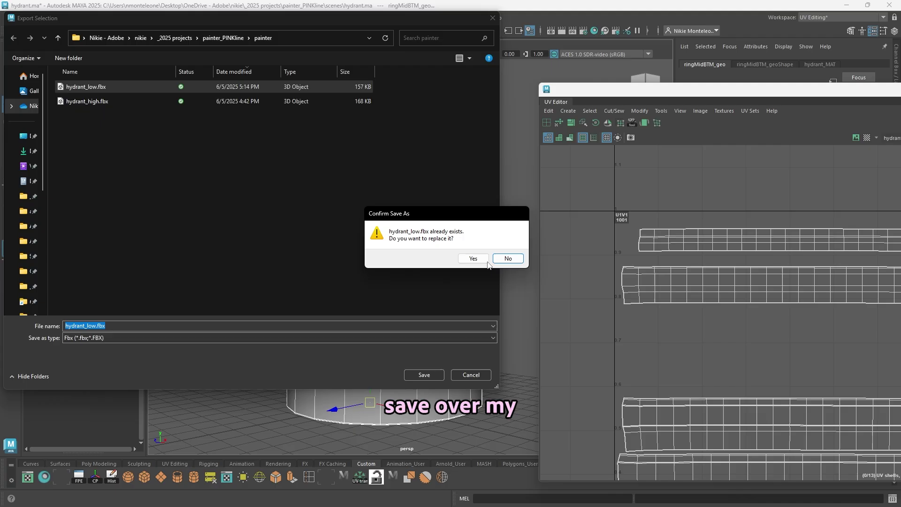
left_click(481, 259)
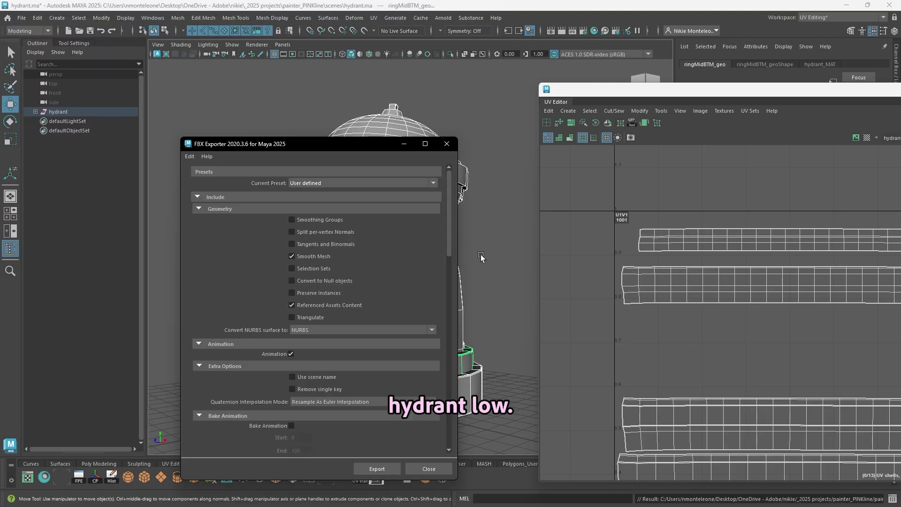
left_click(390, 467)
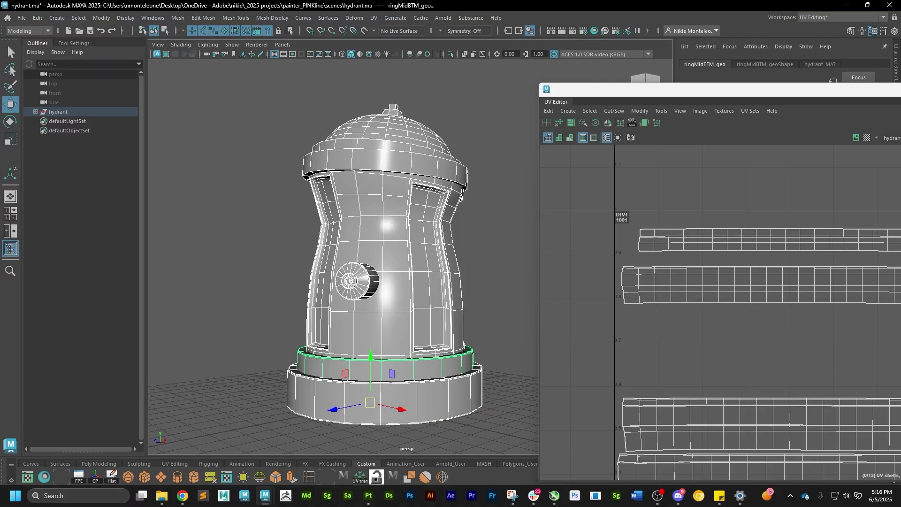
In Painter, reimport the updated hydrant mesh and orbit to confirm the pink line is gone.
left_click(365, 501)
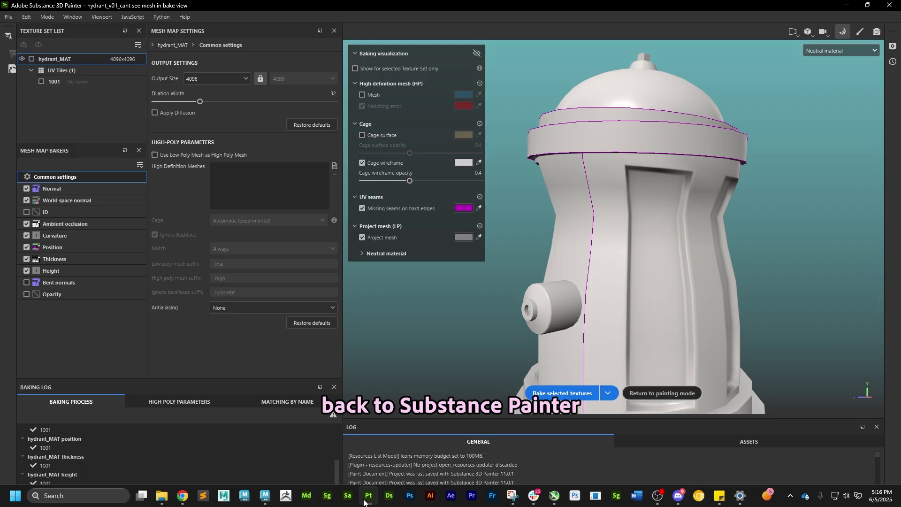
left_click(27, 17)
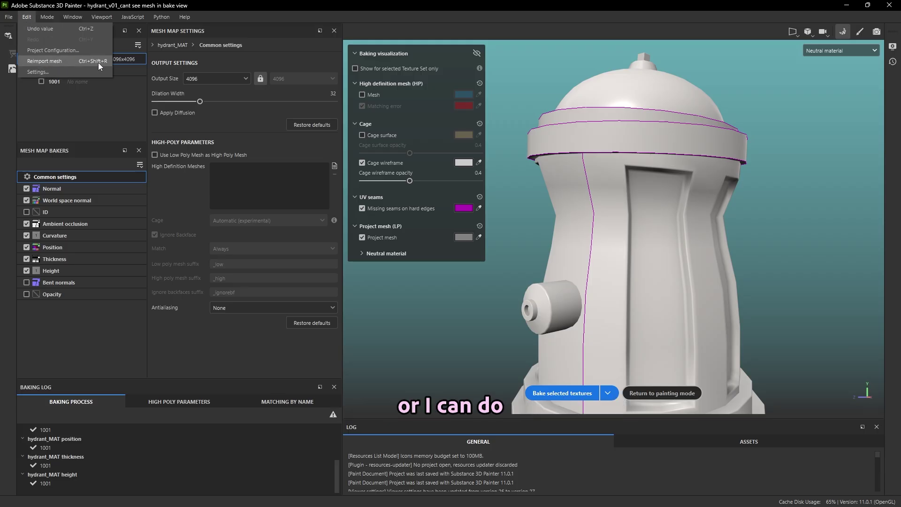
key("Escape")
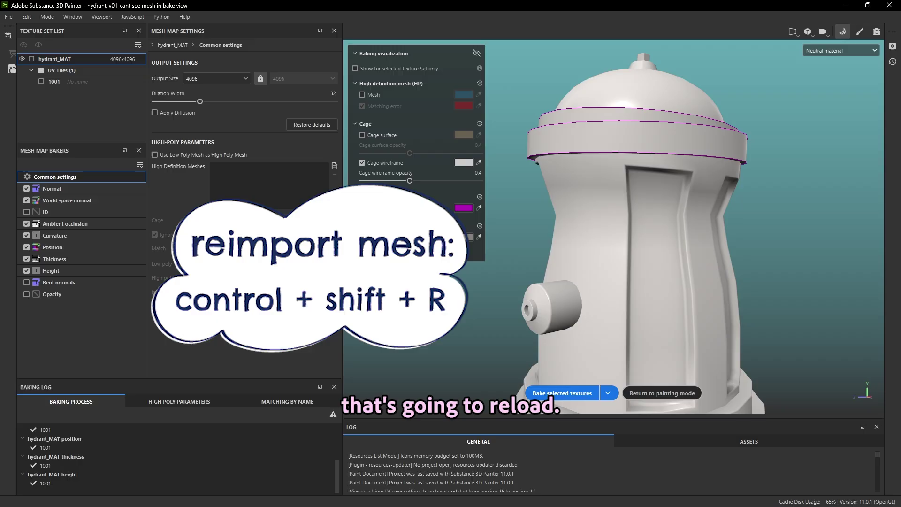
left_click_drag(807, 298, 766, 299, "alt")
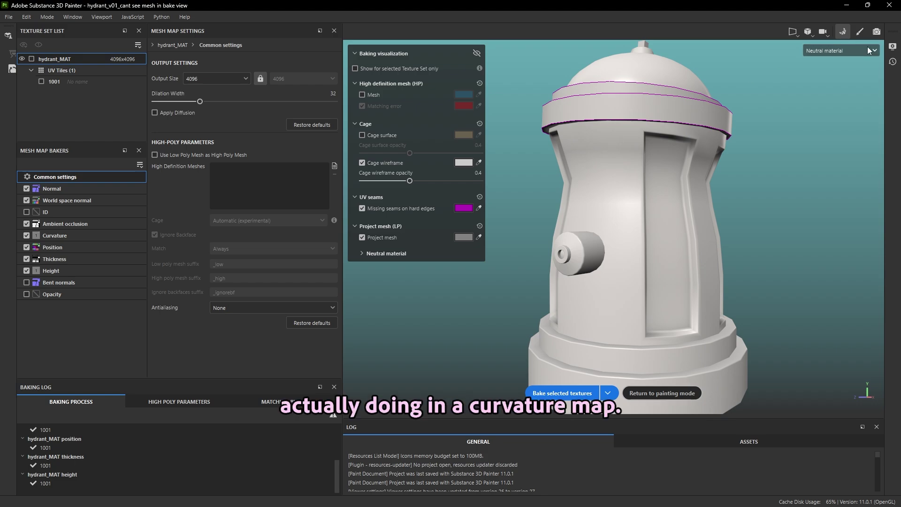
left_click(845, 50)
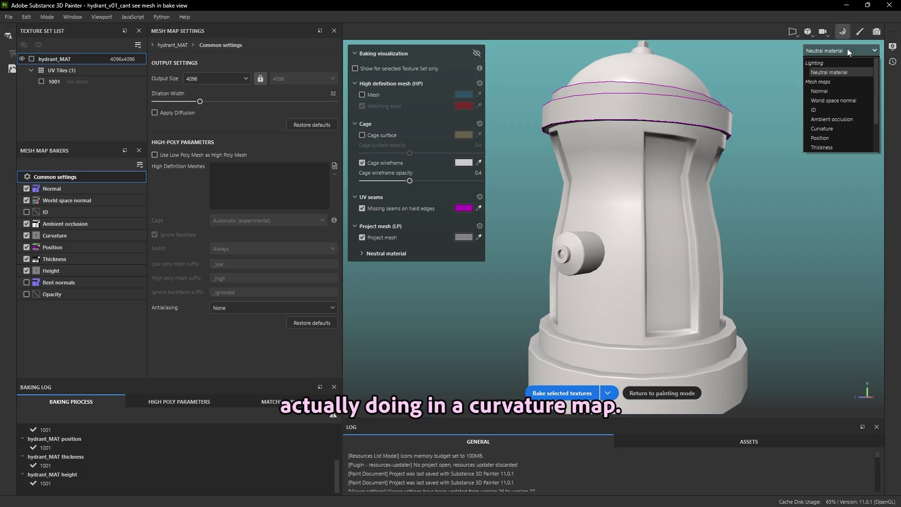
left_click(836, 128)
left_click_drag(838, 126, 610, 136, "alt")
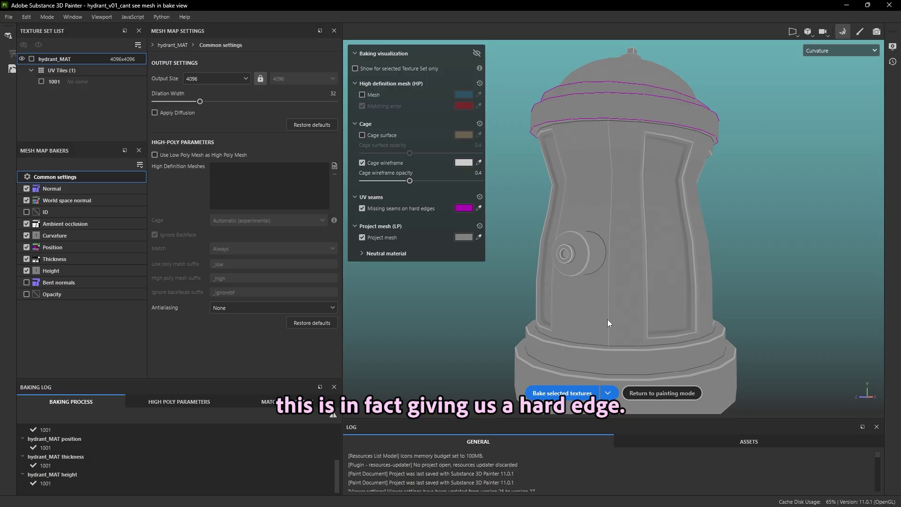
left_click_drag(679, 238, 706, 252, "alt")
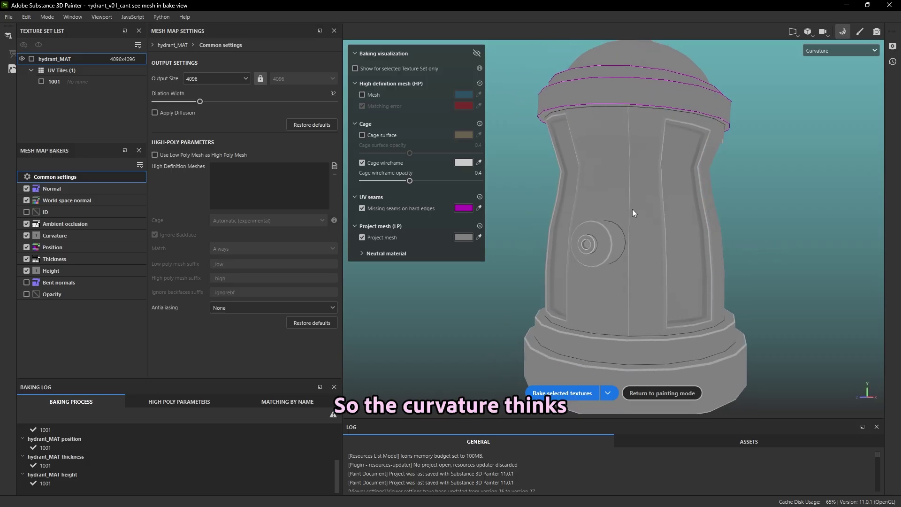
mouse_move(632, 212)
left_mouse_down("alt")
mouse_move(646, 302)
mouse_move(635, 316)
left_mouse_up("alt")
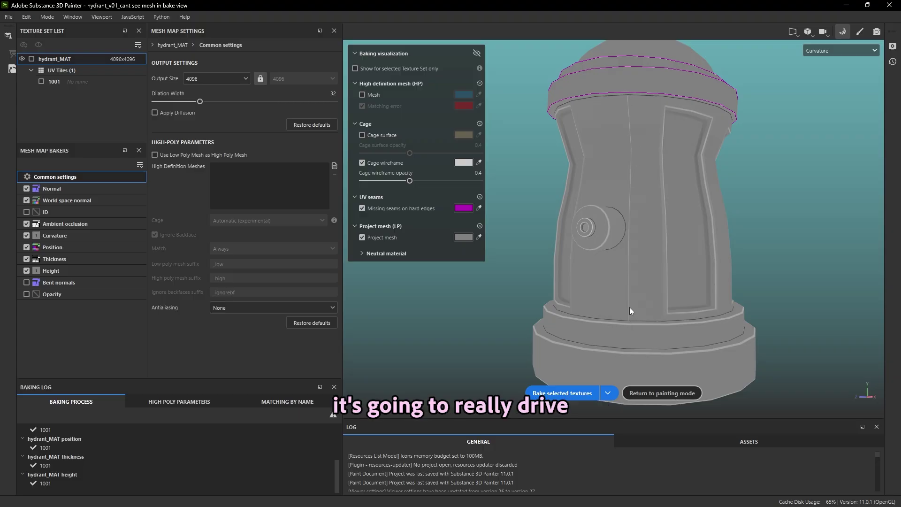
left_click_drag(638, 304, 597, 302, "alt")
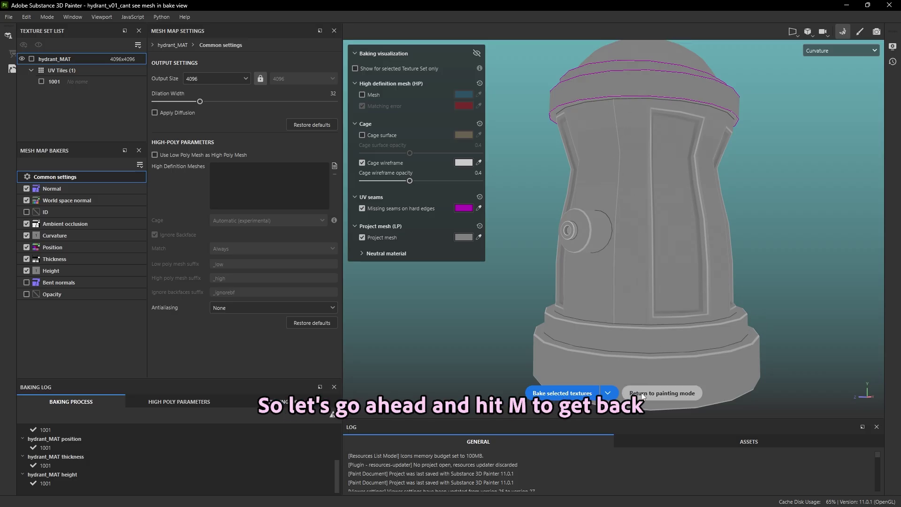
left_click_drag(762, 292, 754, 296, "alt")
Rebake the mesh maps under neutral material and view the hydrant's Curvature map.
key("m")
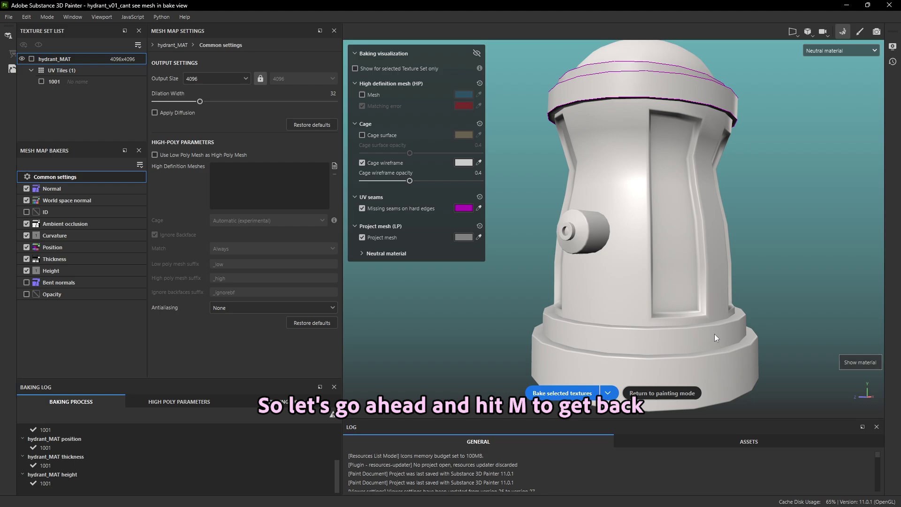
left_click(562, 393)
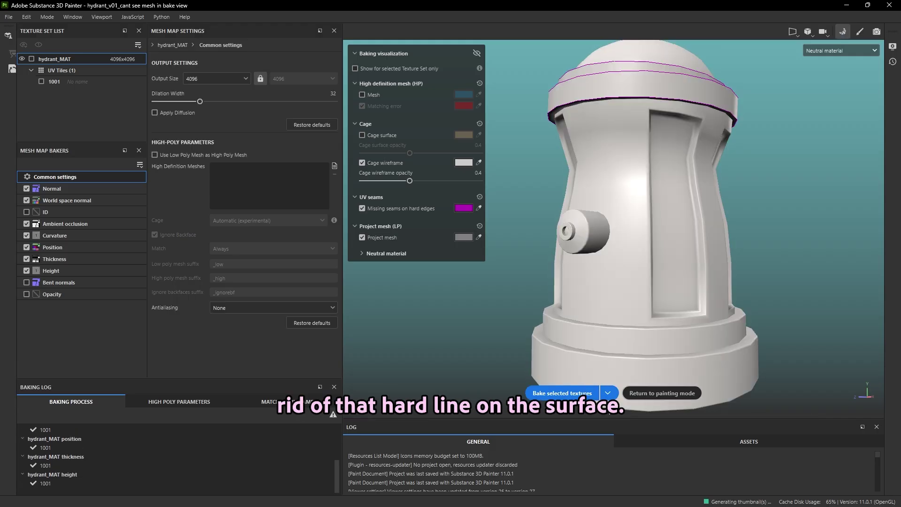
left_click(843, 52)
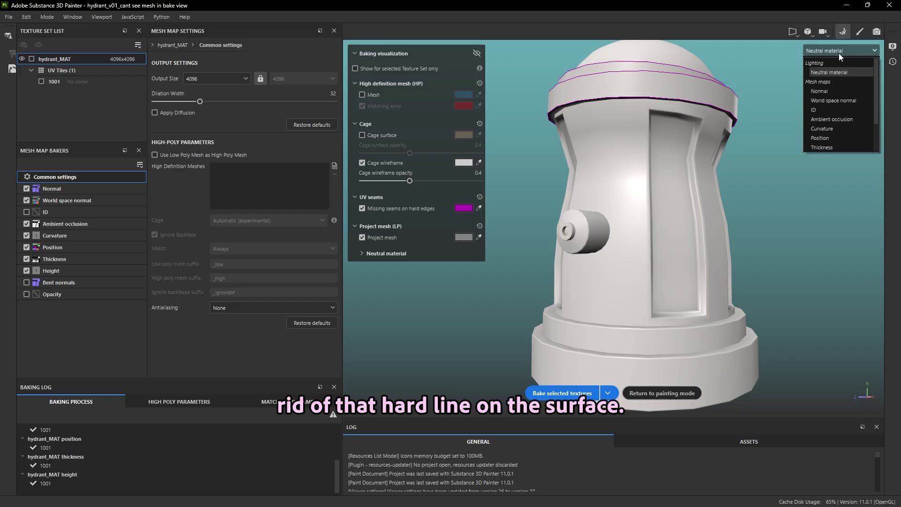
left_click(828, 128)
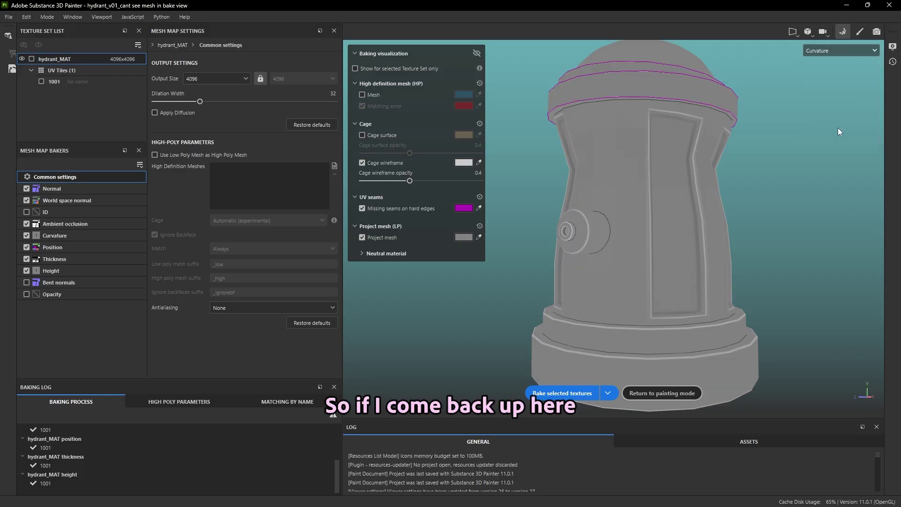
mouse_move(623, 212)
left_mouse_down("alt")
mouse_move(681, 220)
mouse_move(590, 218)
mouse_move(635, 223)
left_mouse_up("alt")
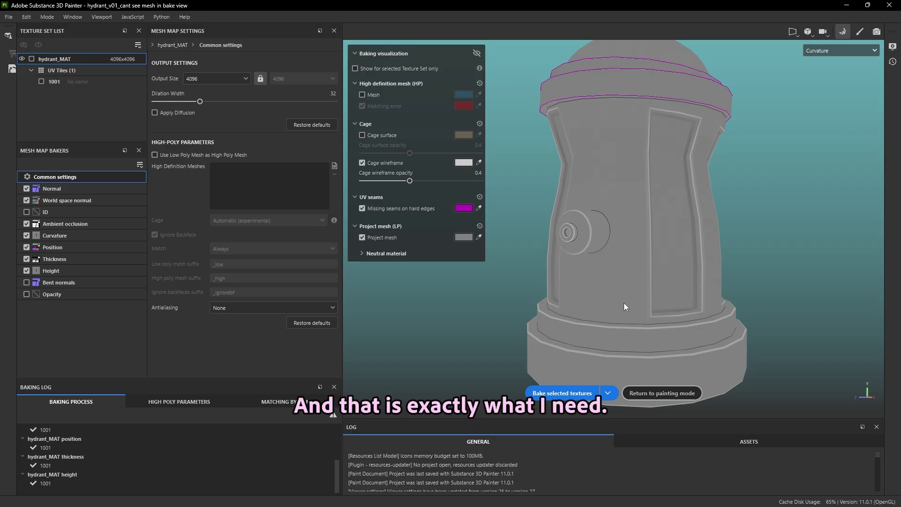
Zoom onto the top ring's purple missing-seam warnings, then open Maya's UV Editor.
middle_click_drag(667, 287, 624, 123)
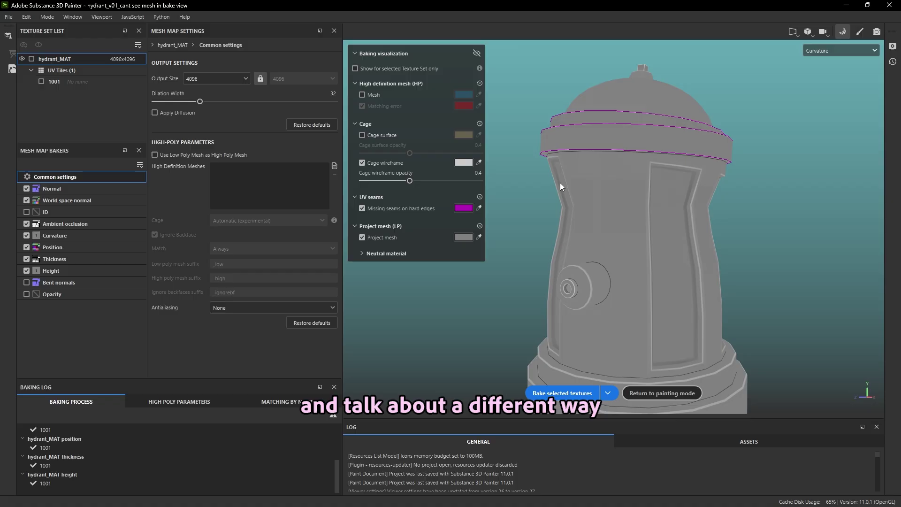
scroll(606, 171, "up", 3)
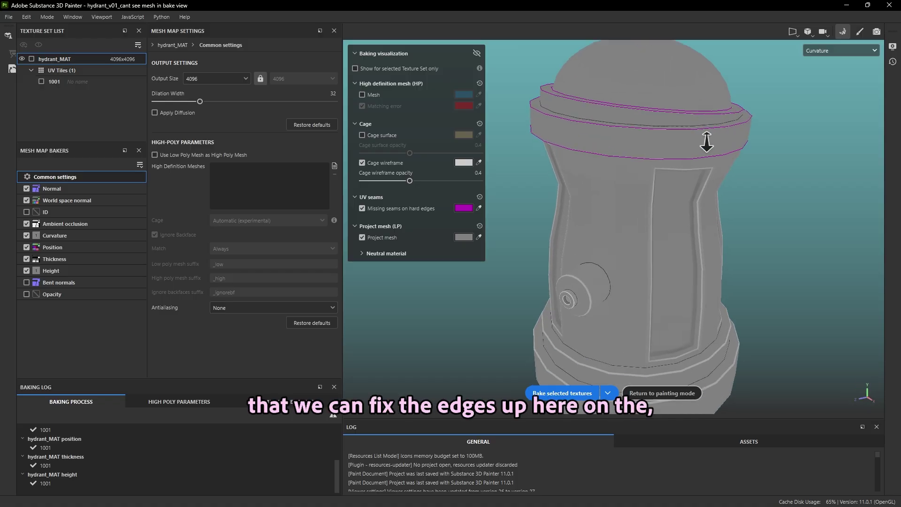
middle_click_drag(706, 141, 642, 194)
left_click_drag(643, 194, 550, 177, "alt")
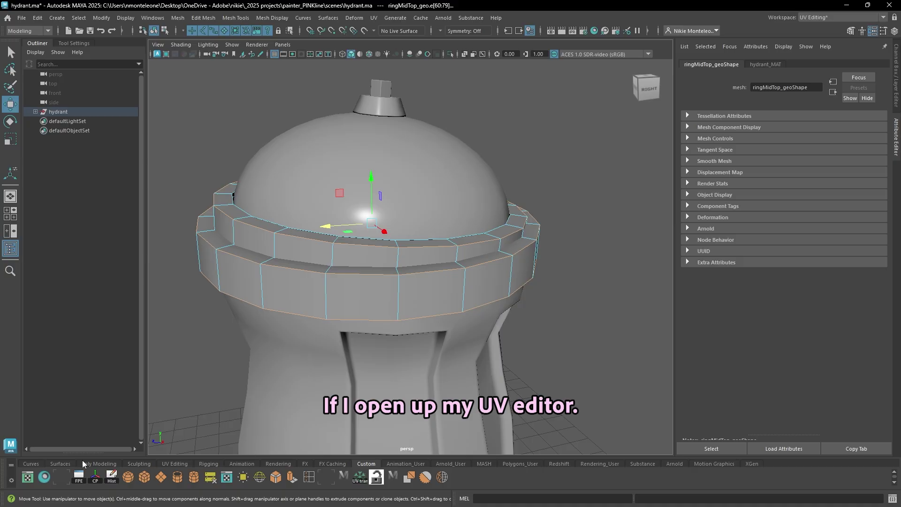
left_click(27, 478)
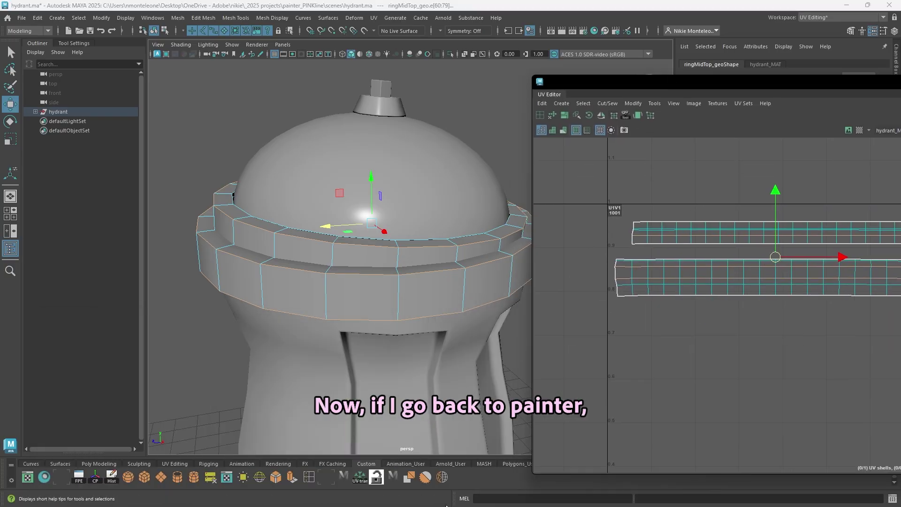
mouse_move(413, 503)
left_click(368, 496)
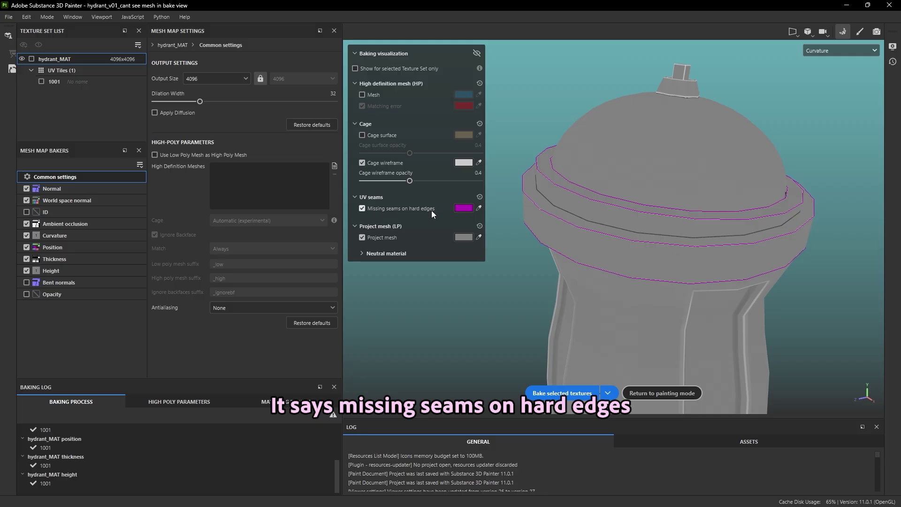
mouse_move(408, 505)
mouse_move(265, 498)
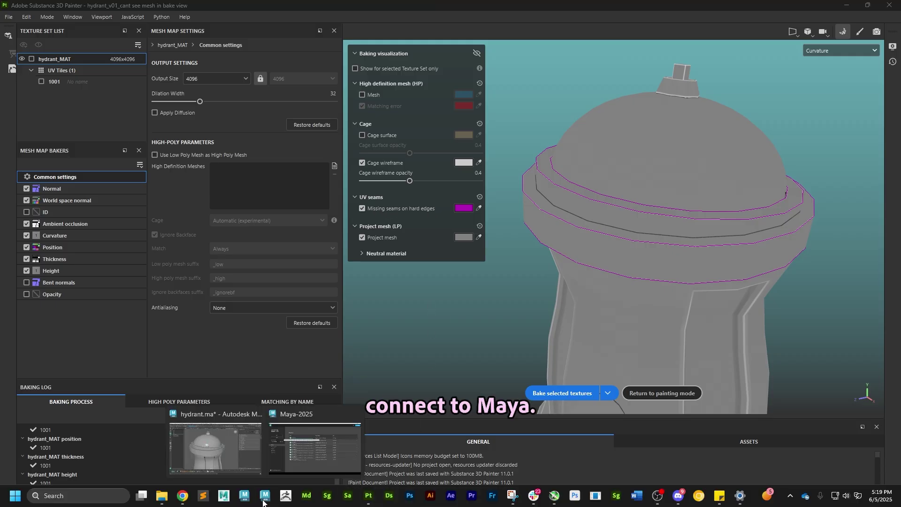
left_click(244, 456)
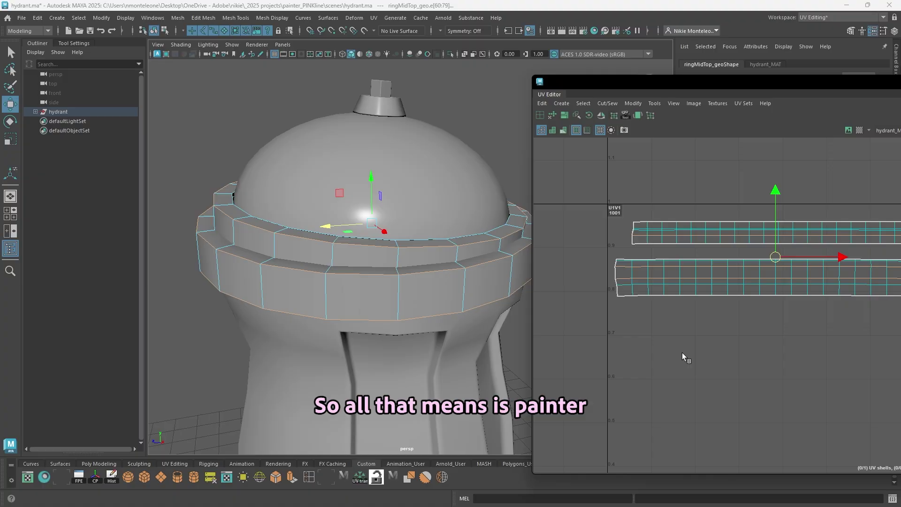
Tumble and zoom onto the top ring's left corner edge and pan the UV layout.
left_click_drag(434, 316, 415, 278, "alt")
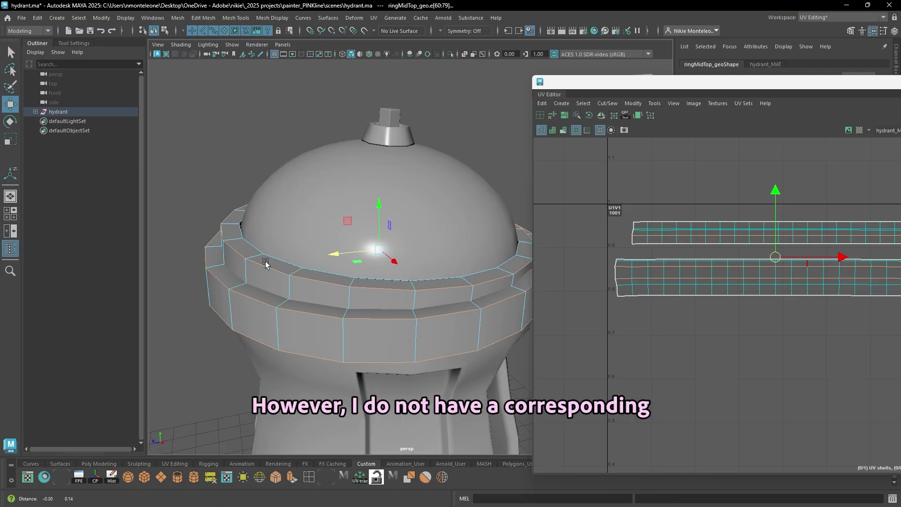
left_click_drag(263, 261, 272, 198, "alt")
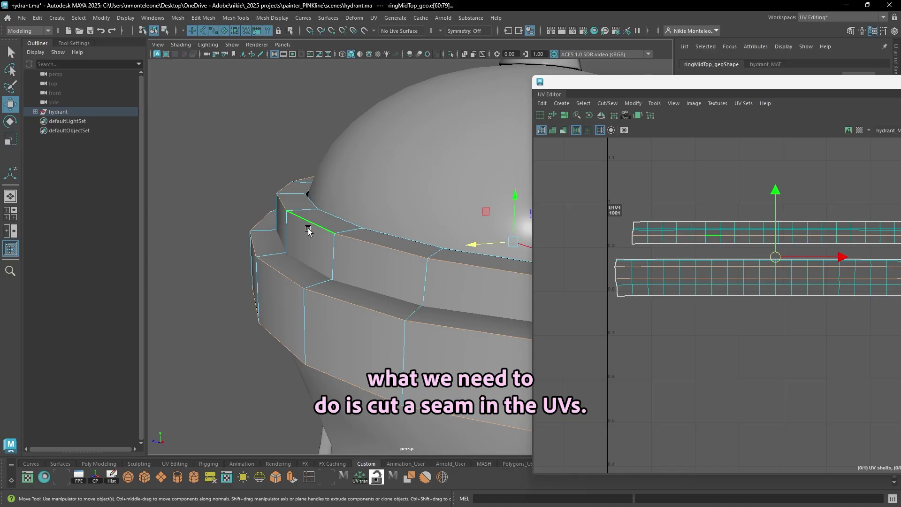
middle_click_drag(760, 297, 698, 366, "alt")
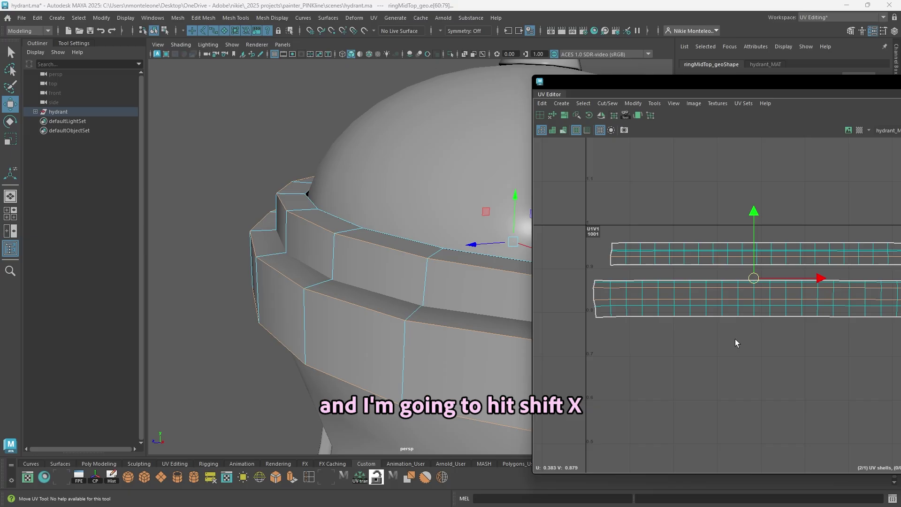
Cut UVs along the selected ring edges and move the top ring shell up for padding.
key("shift+x")
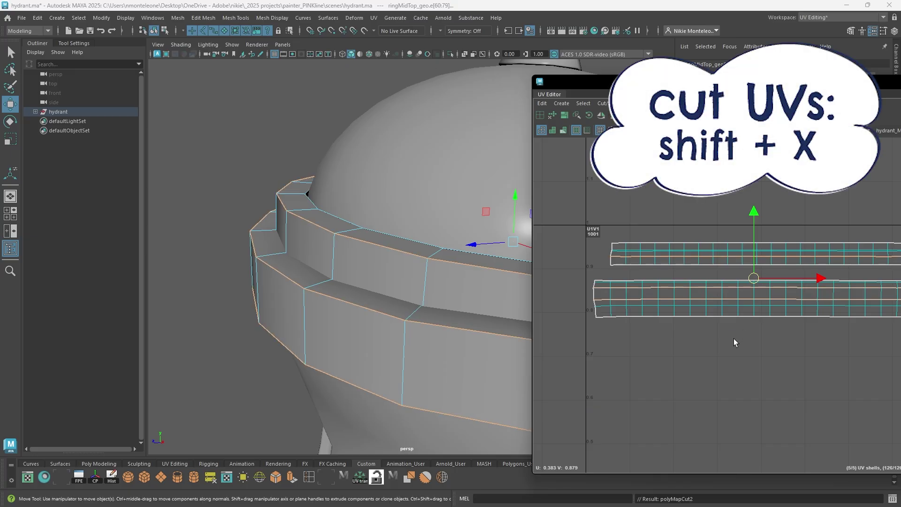
left_click(541, 117)
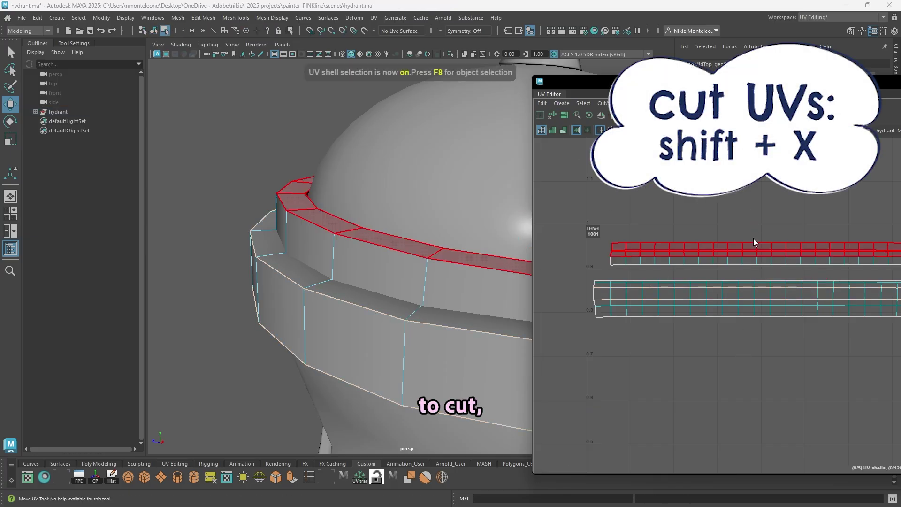
left_click(780, 250)
left_click_drag(667, 82, 550, 85)
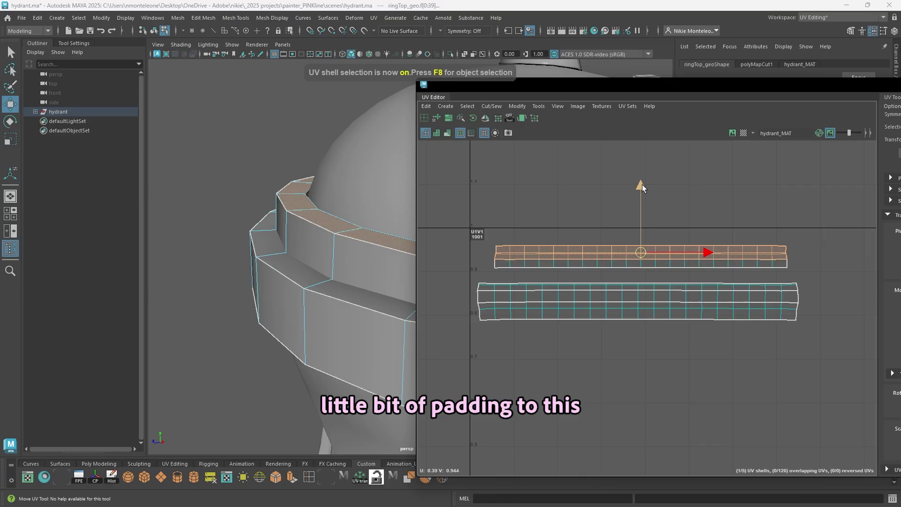
left_click_drag(640, 186, 641, 173)
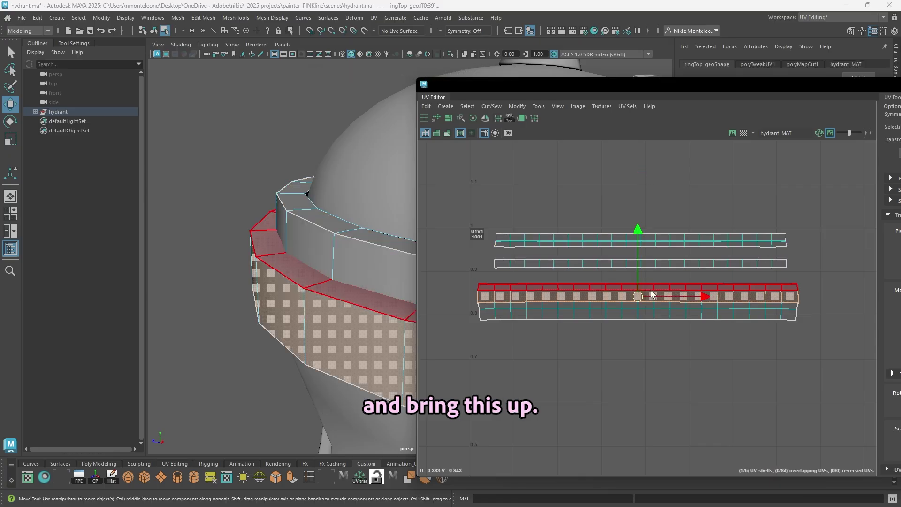
Move the bottom ring shell down for padding and select the thin cut strip.
left_click(652, 315)
left_click_drag(638, 243, 639, 211)
left_click(656, 287)
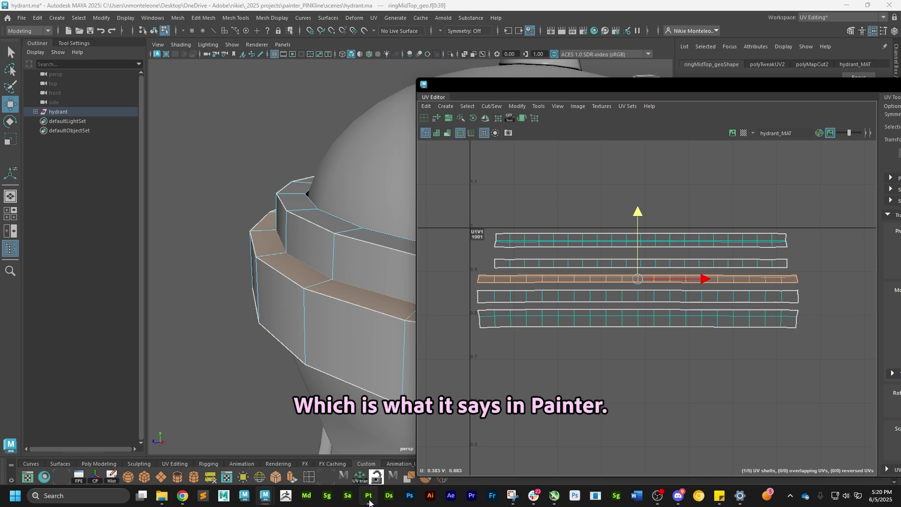
left_click(369, 496)
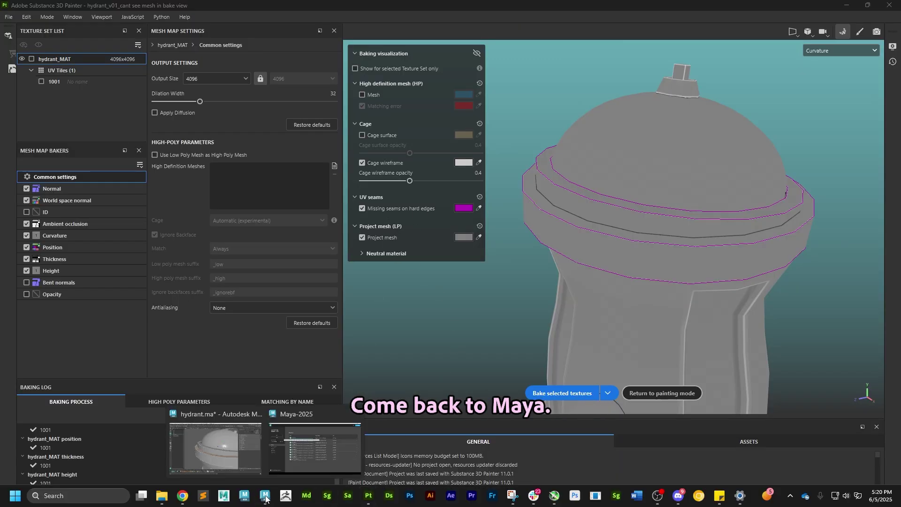
Back in Maya, marquee-select the hydrant geometry and rearrange the UV Editor view.
left_click(241, 469)
left_click_drag(621, 84, 687, 145)
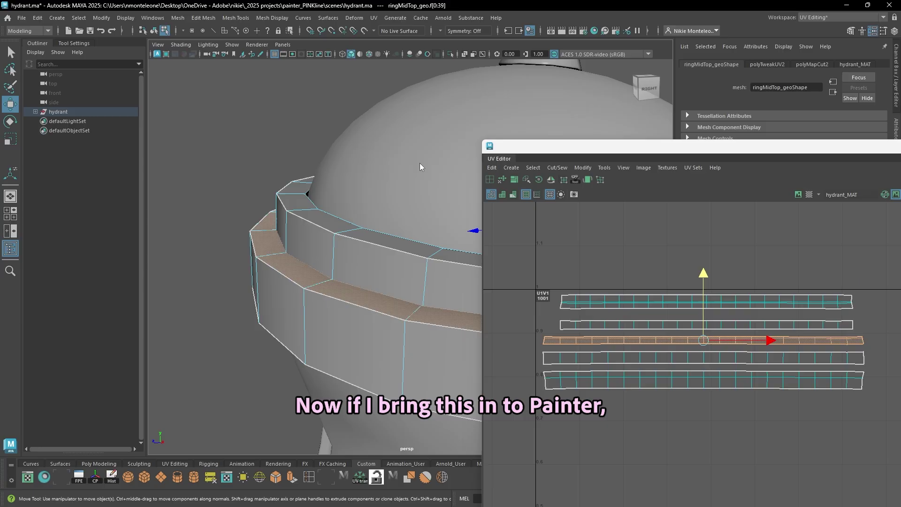
right_click_drag(419, 162, 454, 146)
scroll(307, 220, "down", 5)
scroll(307, 221, "up", 4)
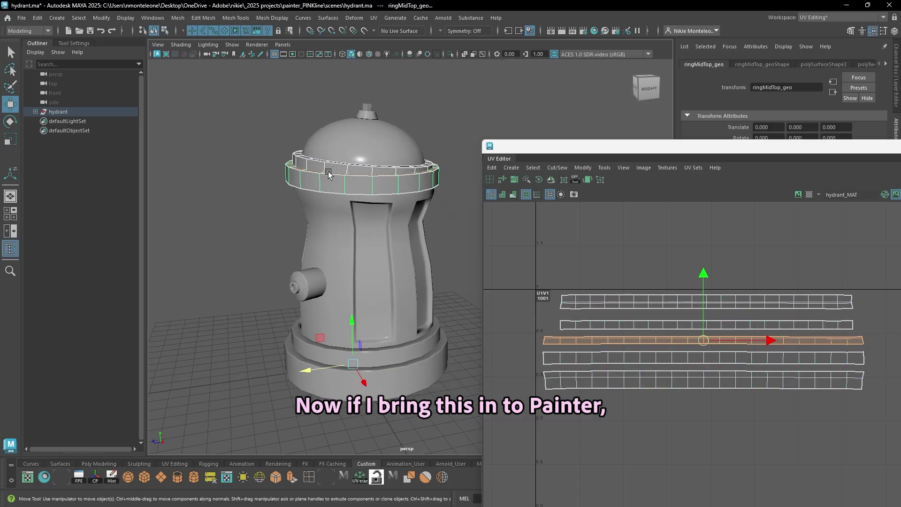
left_click_drag(241, 105, 453, 420)
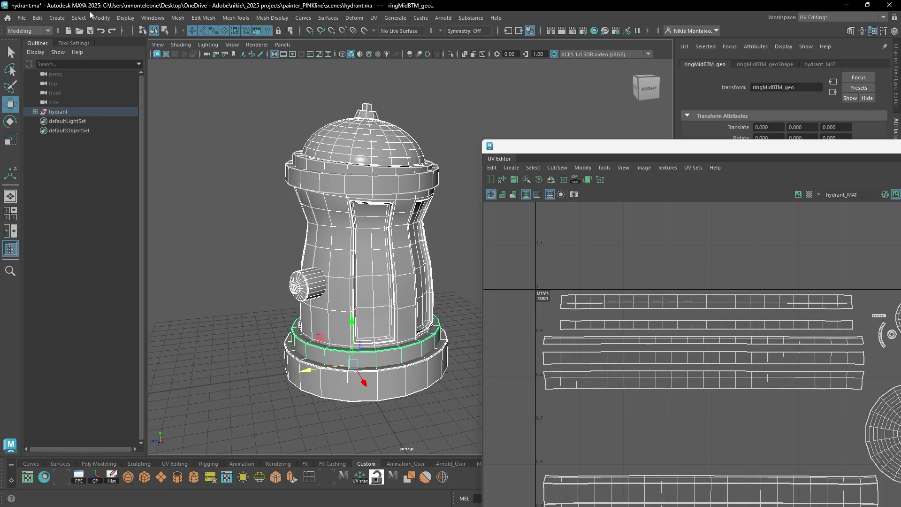
left_click_drag(729, 147, 598, 82)
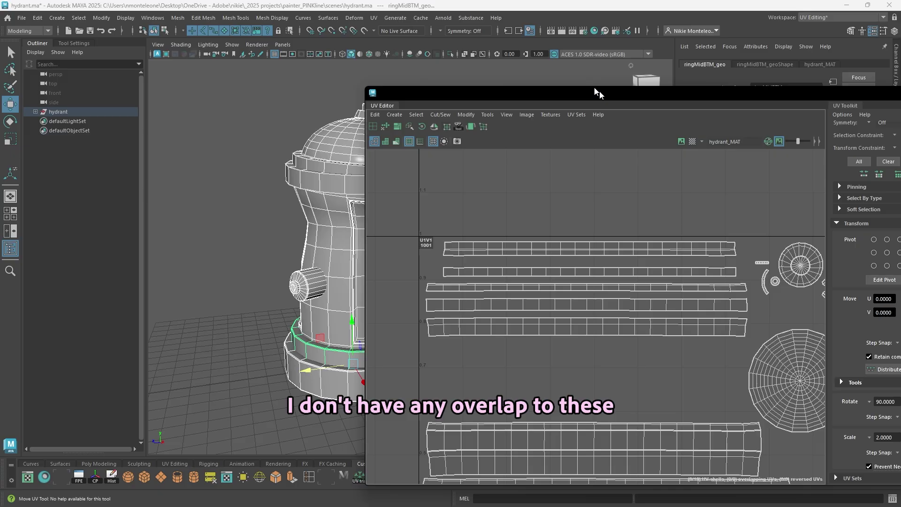
scroll(735, 322, "down", 3)
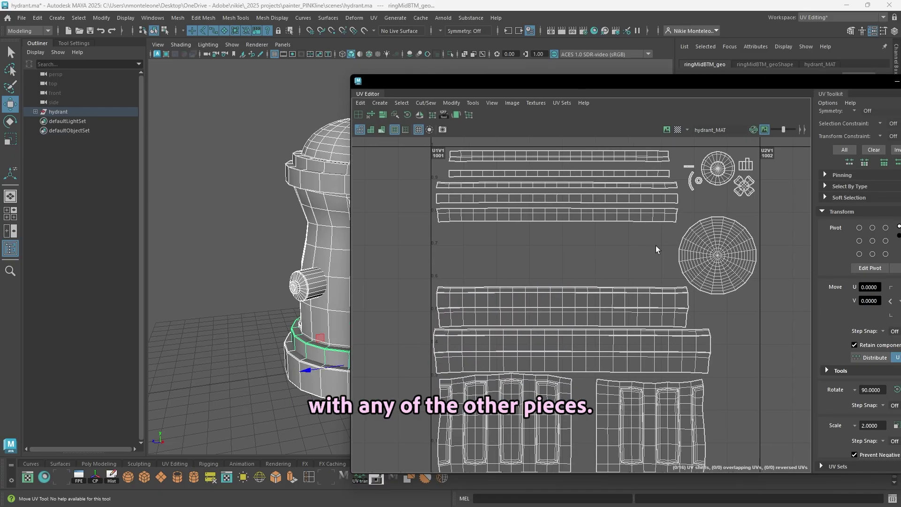
middle_click_drag(643, 318, 629, 374, "alt")
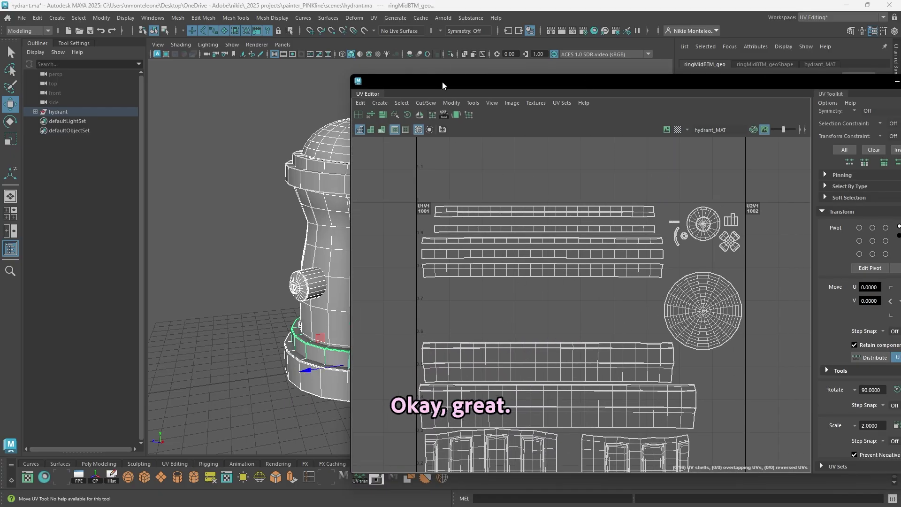
left_click_drag(442, 85, 593, 119)
Export the selection as FBX, overwriting hydrant_low.fbx.
left_click(22, 18)
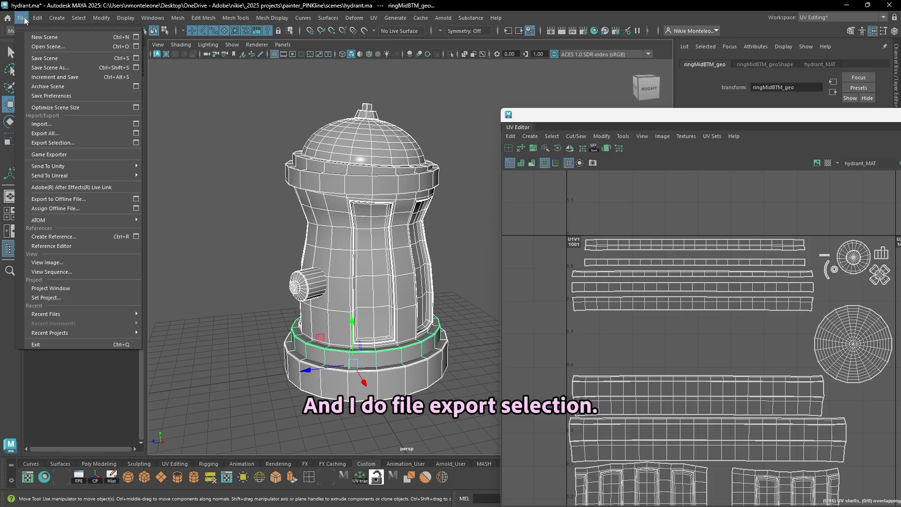
left_click(39, 143)
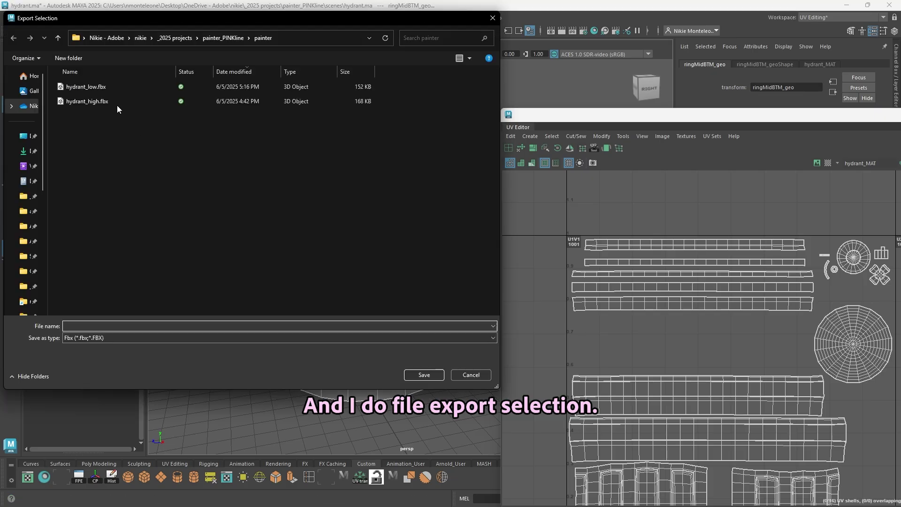
left_click(104, 90)
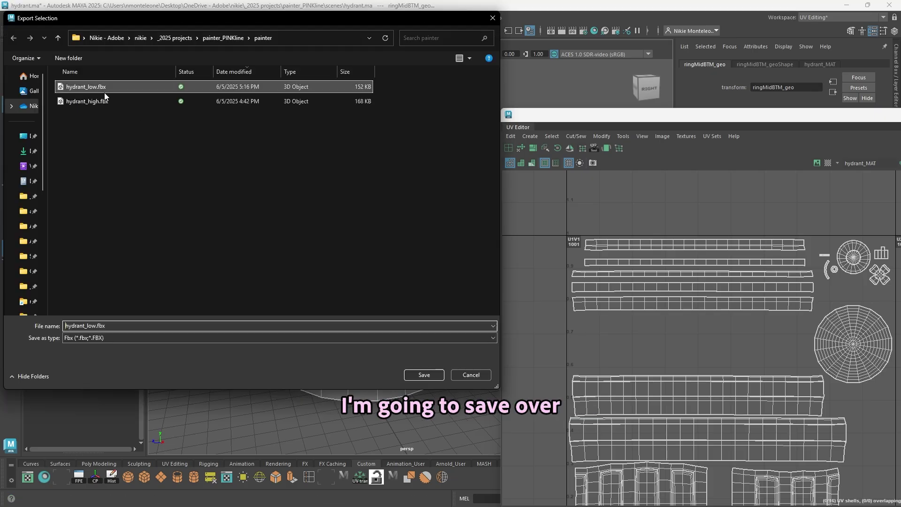
left_click(421, 375)
left_click(473, 257)
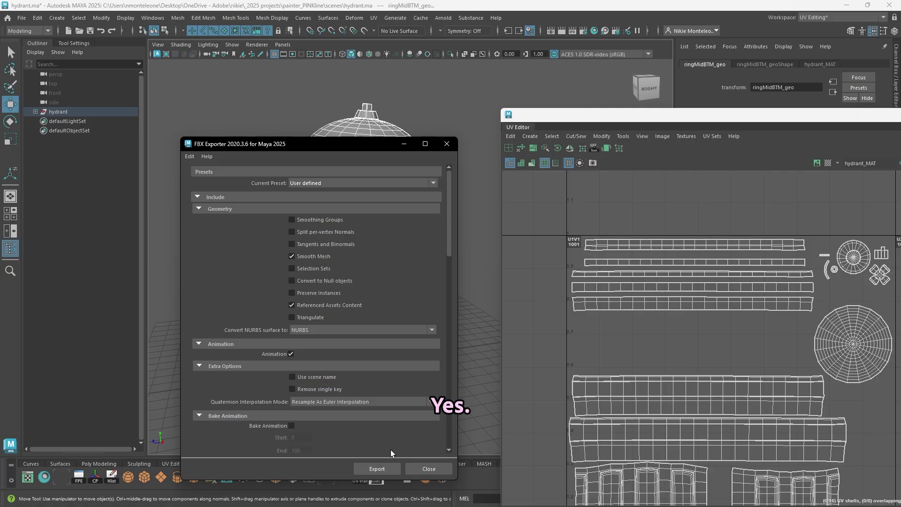
left_click(377, 468)
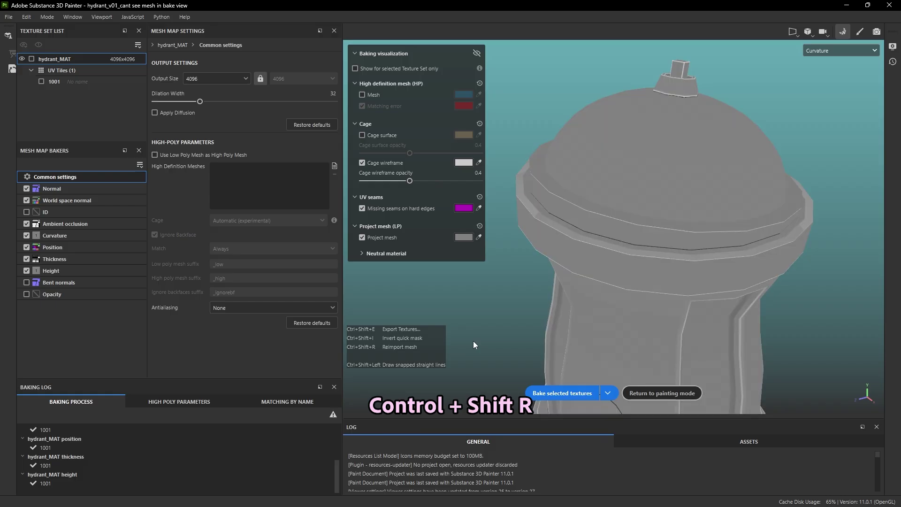
Reimport the updated hydrant mesh and orbit to look down on its cap.
key("ctrl+shift+r")
left_click_drag(796, 325, 755, 308, "alt")
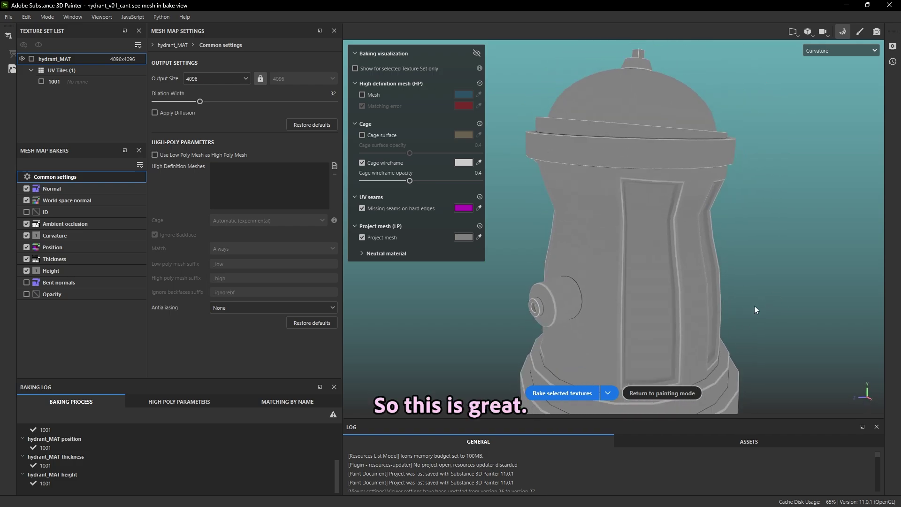
left_click_drag(646, 181, 653, 226, "alt")
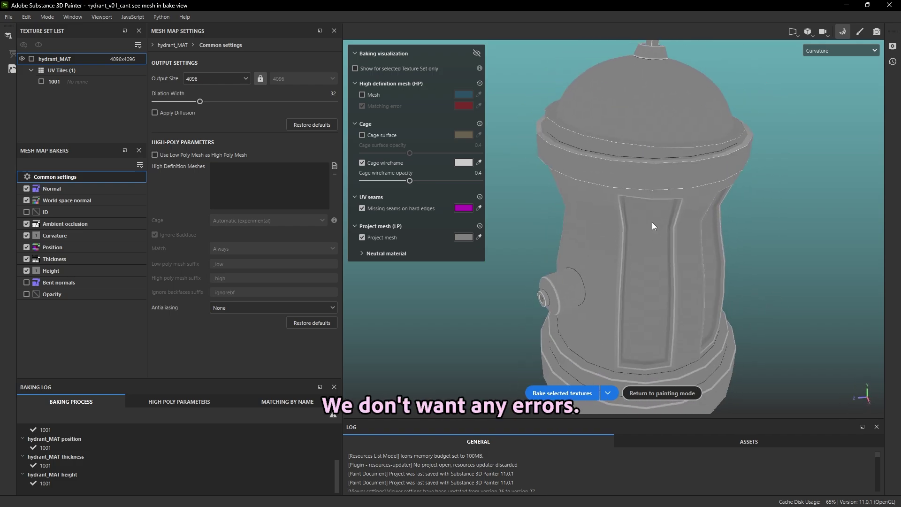
Rebake the mesh maps and zoom in on the stepped rings to inspect their edges.
left_click(562, 393)
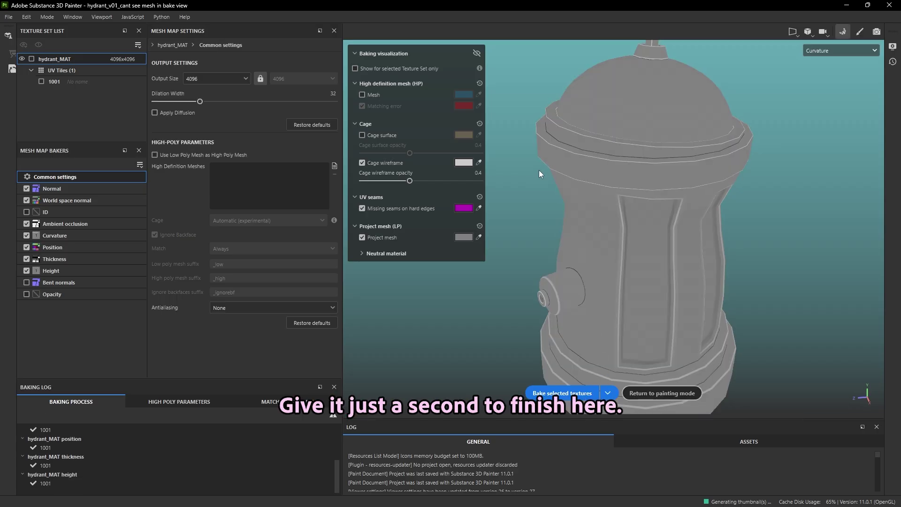
right_click_drag(630, 257, 597, 322, "alt")
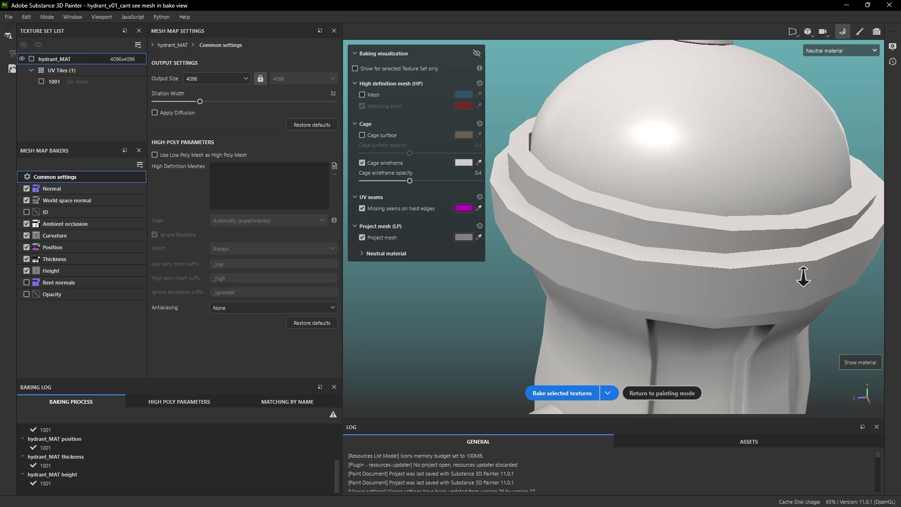
left_click_drag(597, 322, 489, 267, "alt")
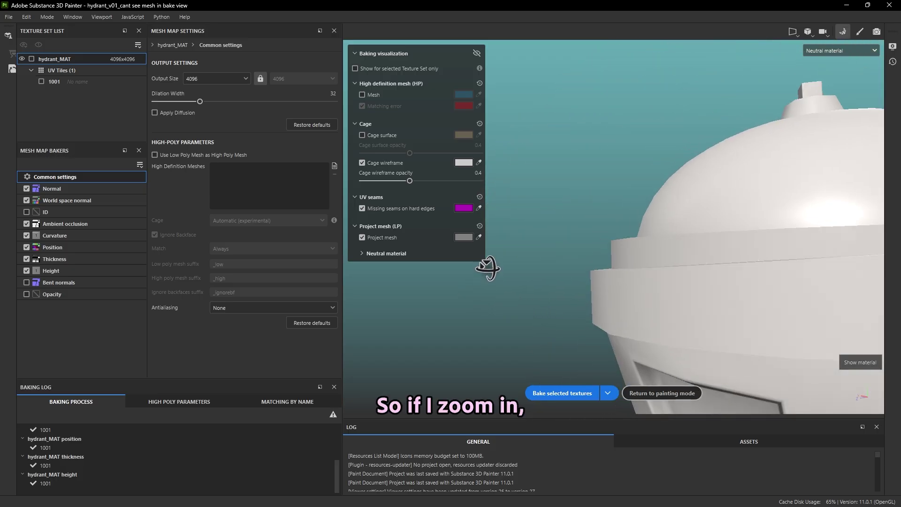
right_click_drag(489, 267, 810, 264, "alt")
left_click_drag(678, 270, 630, 244, "alt")
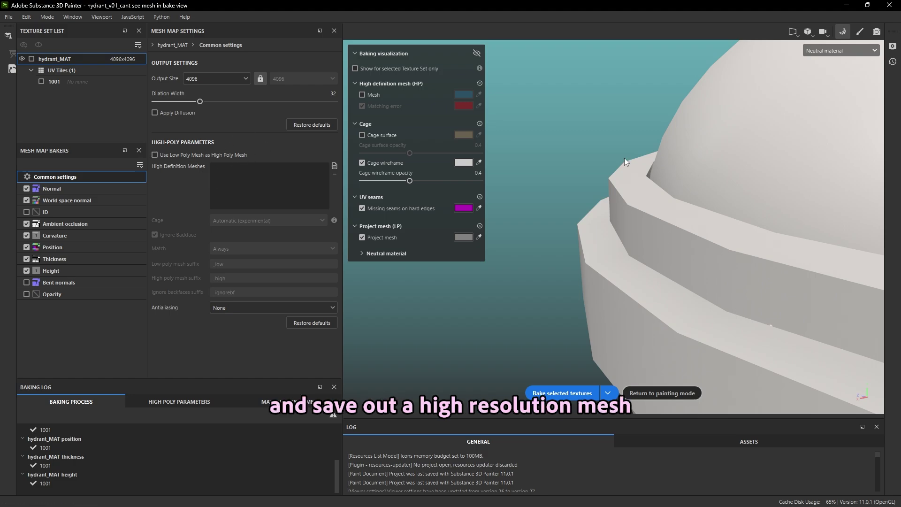
left_click_drag(790, 271, 668, 315, "alt")
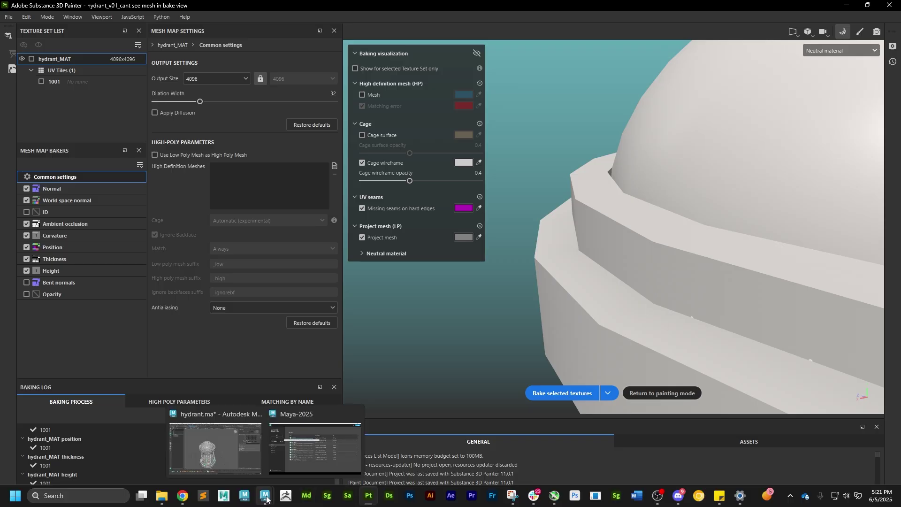
left_click(266, 499)
Duplicate all hydrant meshes and group the copies as 'high'.
left_click(239, 467)
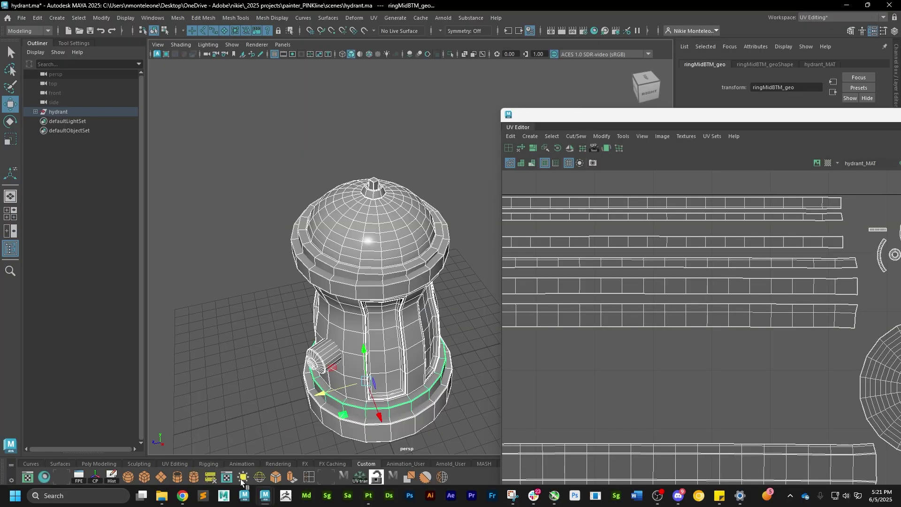
middle_click_drag(445, 199, 445, 171, "alt")
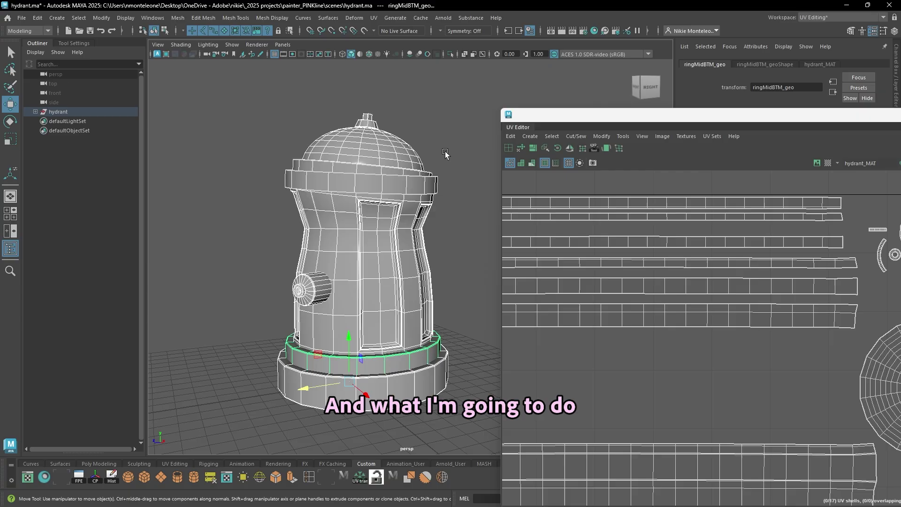
left_click_drag(459, 85, 216, 437)
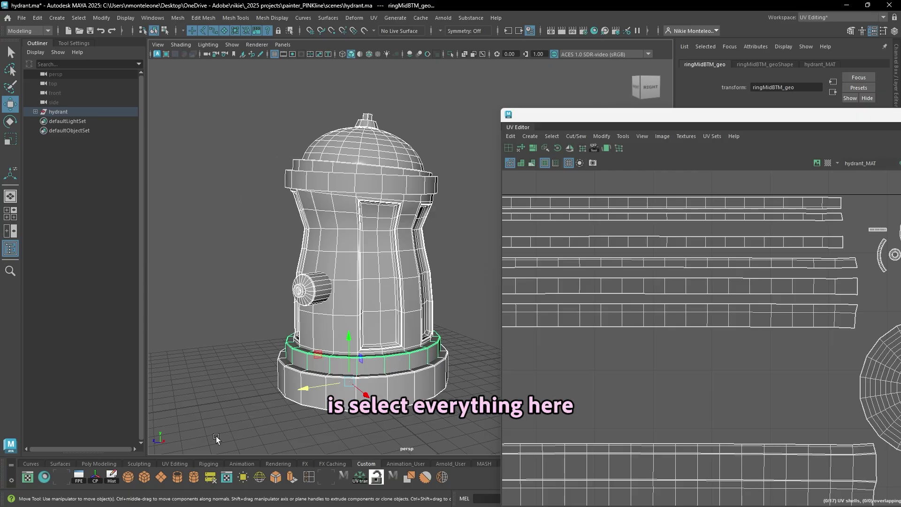
left_click(36, 112)
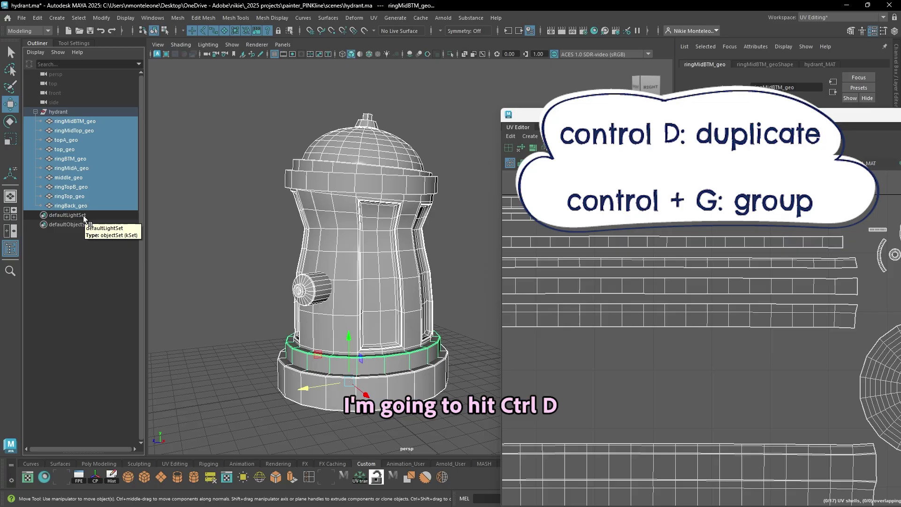
key("ctrl+d")
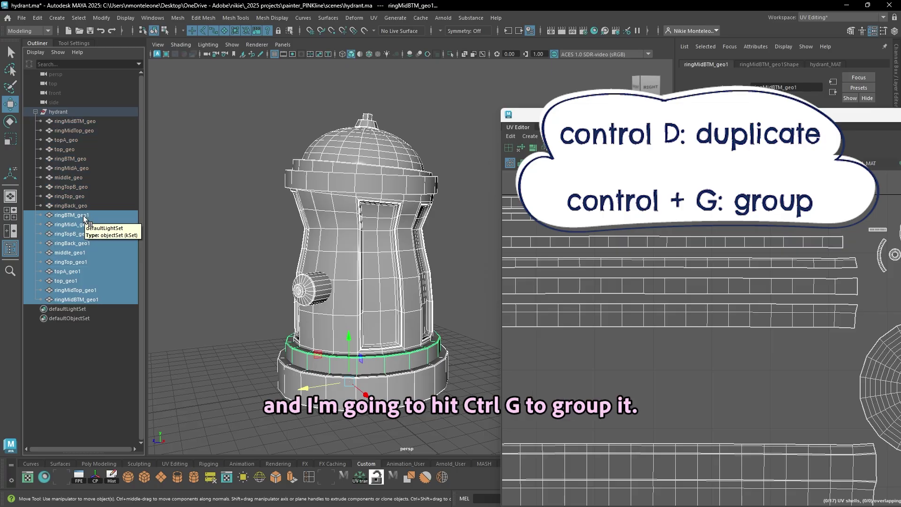
key("ctrl+g")
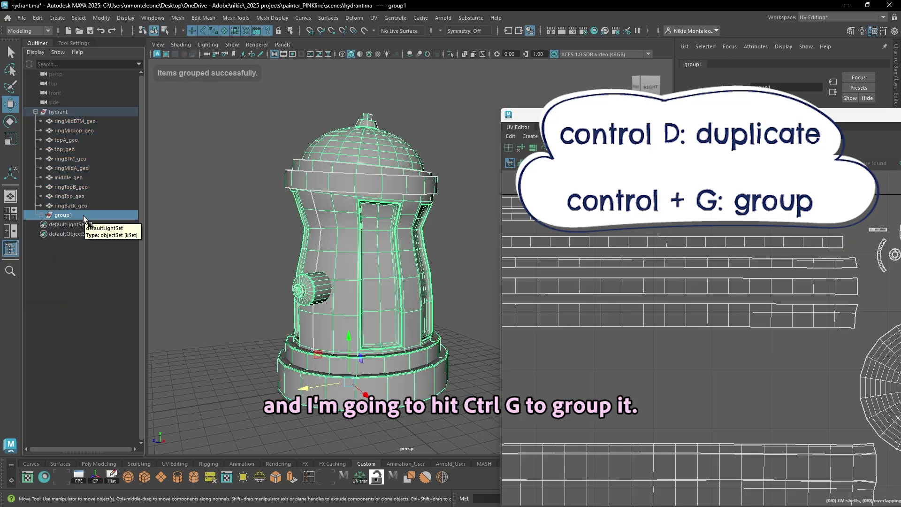
double_click(84, 216)
type("high")
key("Return")
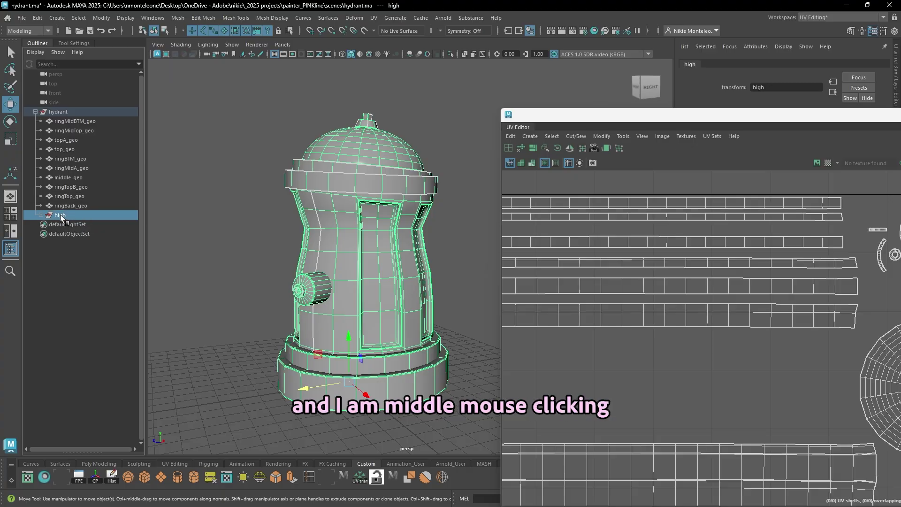
Move the high group to the top level above hydrant and hide the original hydrant group.
middle_click_drag(60, 215, 85, 190)
middle_click_drag(100, 111, 99, 110)
left_click(35, 121)
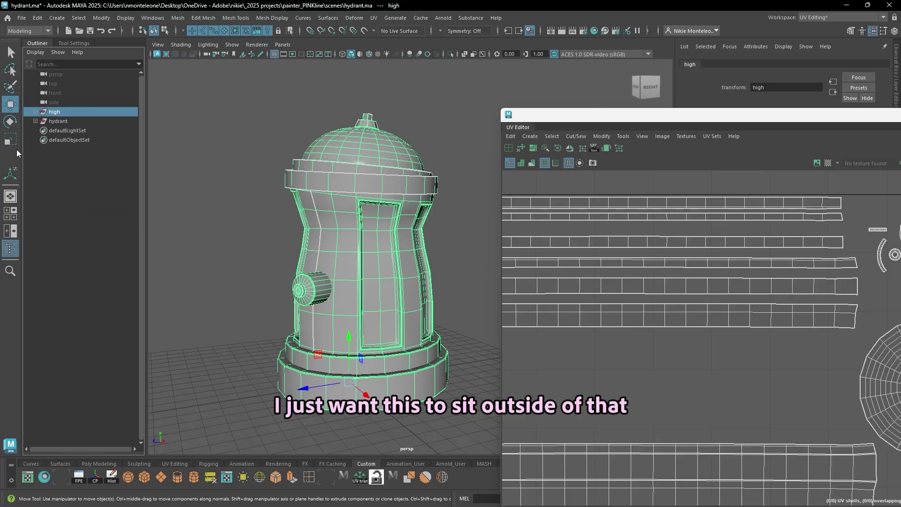
left_click(61, 121)
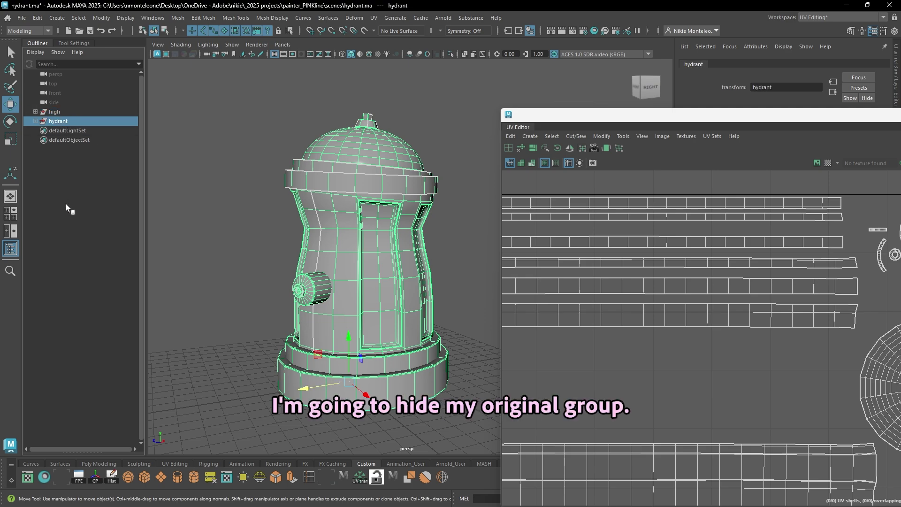
key("ctrl+h")
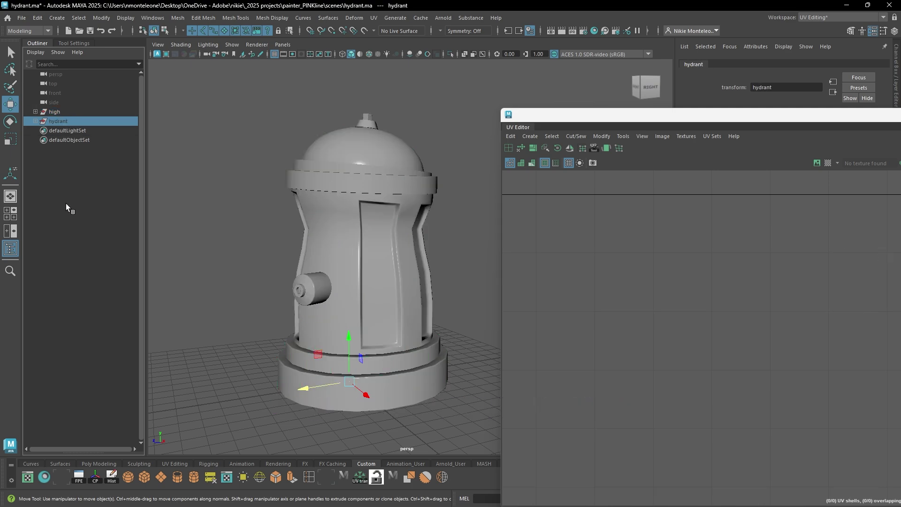
Select two edge loops around the top ring ringTop_geo1.
scroll(469, 177, "up", 5)
scroll(469, 176, "down", 5)
left_click(297, 202)
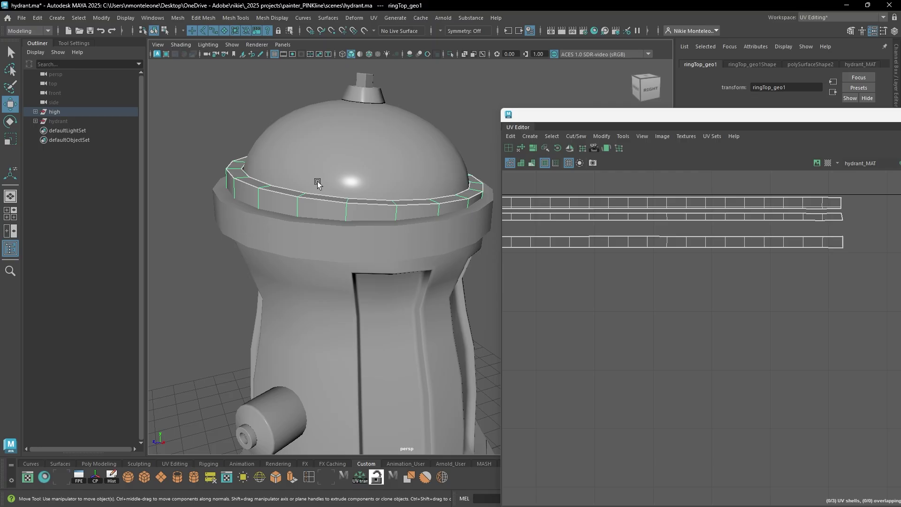
right_click_drag(298, 199, 298, 175)
double_click(308, 197)
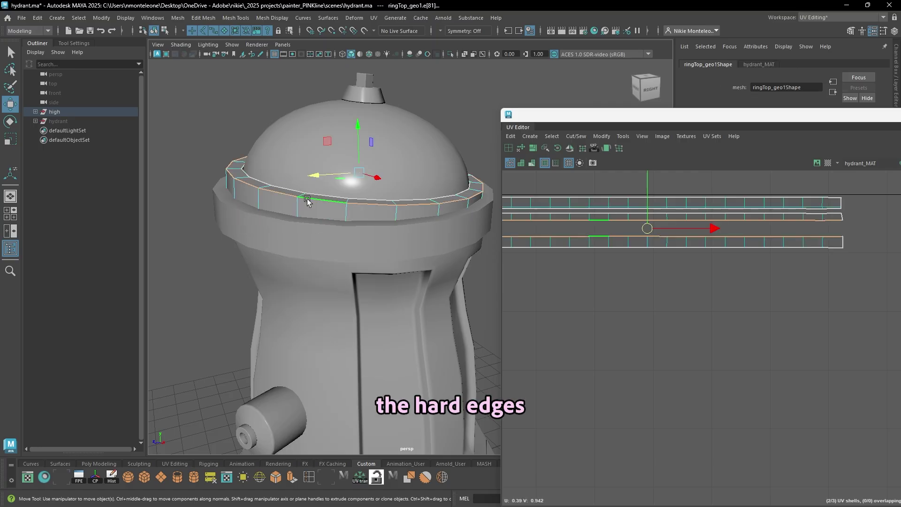
middle_click_drag(308, 198, 382, 267, "alt")
left_click(418, 235)
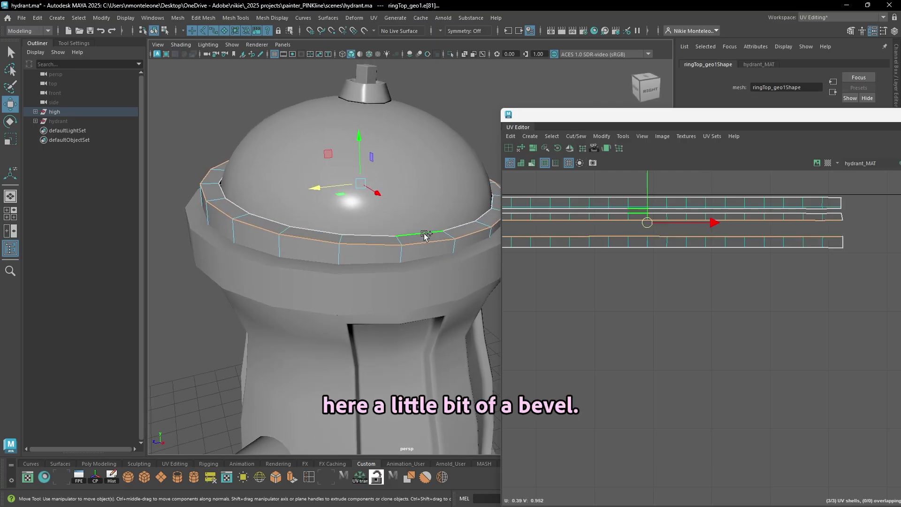
Add edge loops on ringMidTop_geo1 to the selection and bring up the Edit Mesh menu.
right_click_drag(288, 275, 282, 214)
double_click(297, 271)
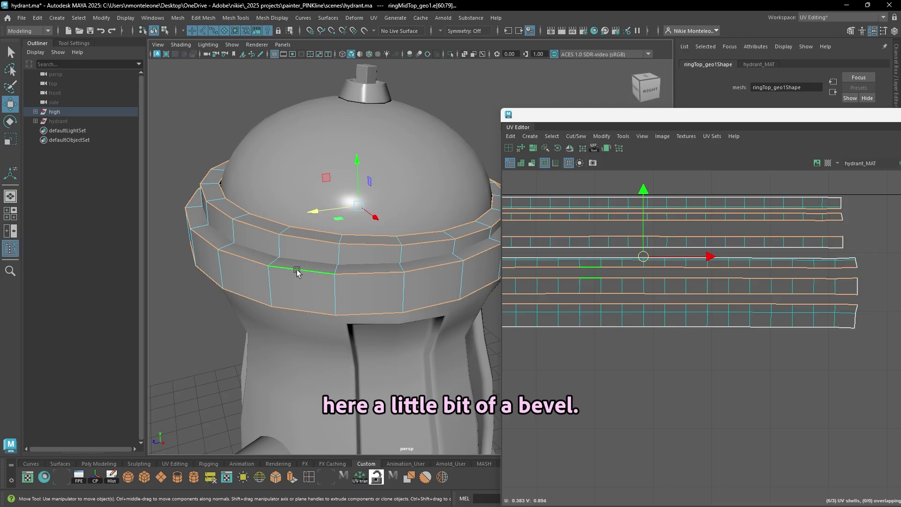
left_click(294, 271)
left_click_drag(294, 271, 394, 265, "alt")
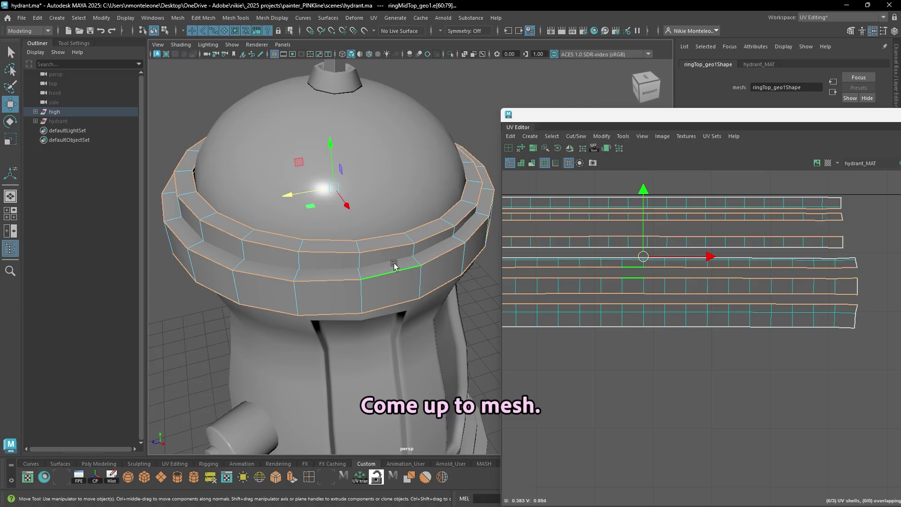
left_click(235, 17)
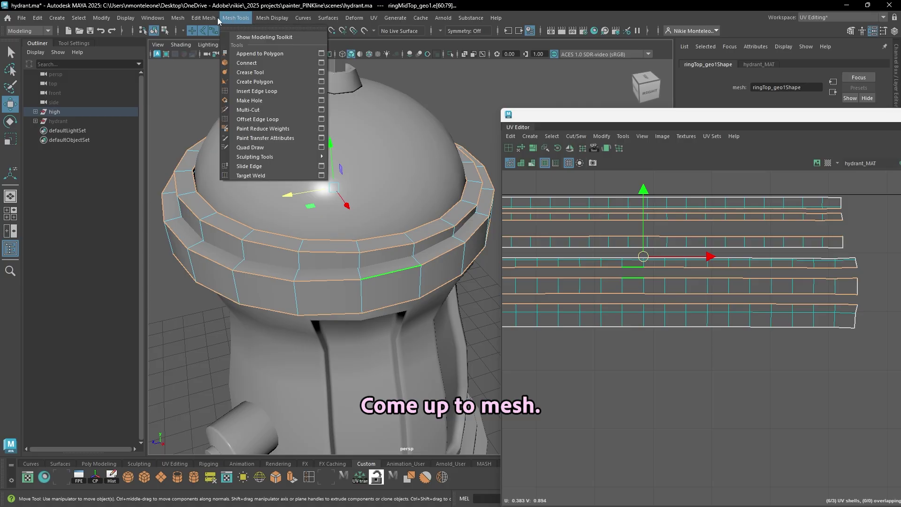
Bevel the selected ring edges with Edit Mesh > Bevel at a fraction of 0.4.
mouse_move(210, 21)
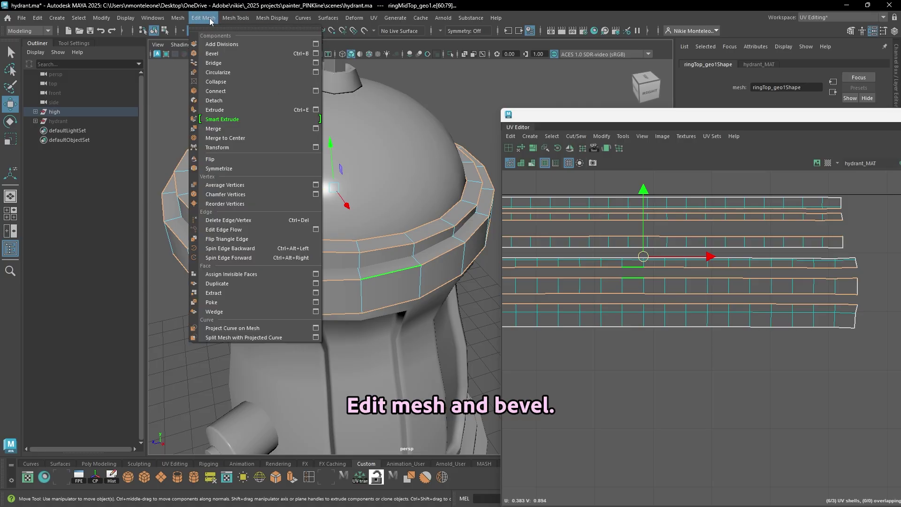
left_click(224, 56)
left_click_drag(587, 114, 587, 305)
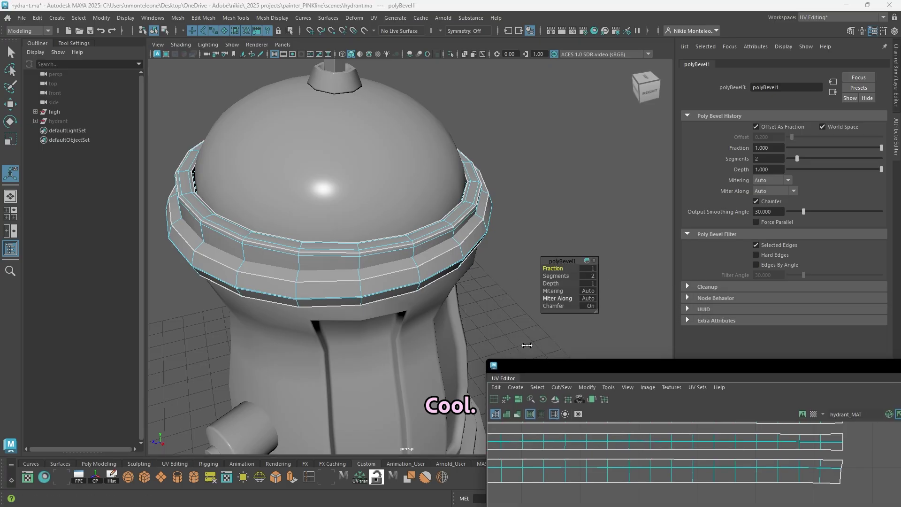
left_click_drag(550, 268, 549, 269)
Select the whole middle ring object.
left_click_drag(311, 255, 388, 222, "alt")
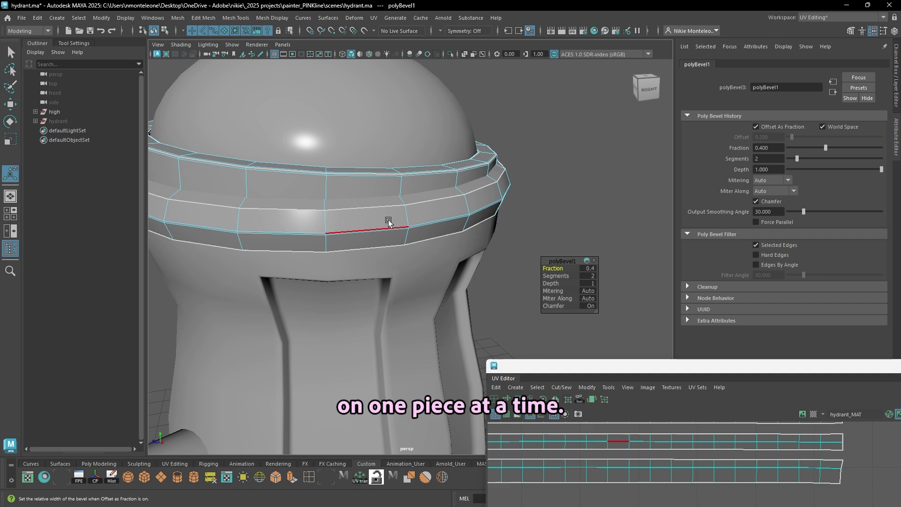
right_click(418, 181)
left_click(438, 173)
left_click(384, 203)
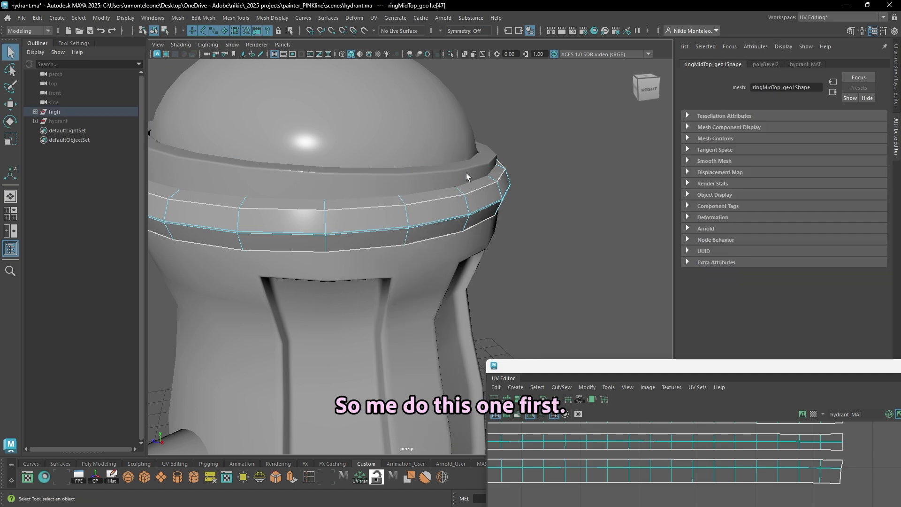
key("F8")
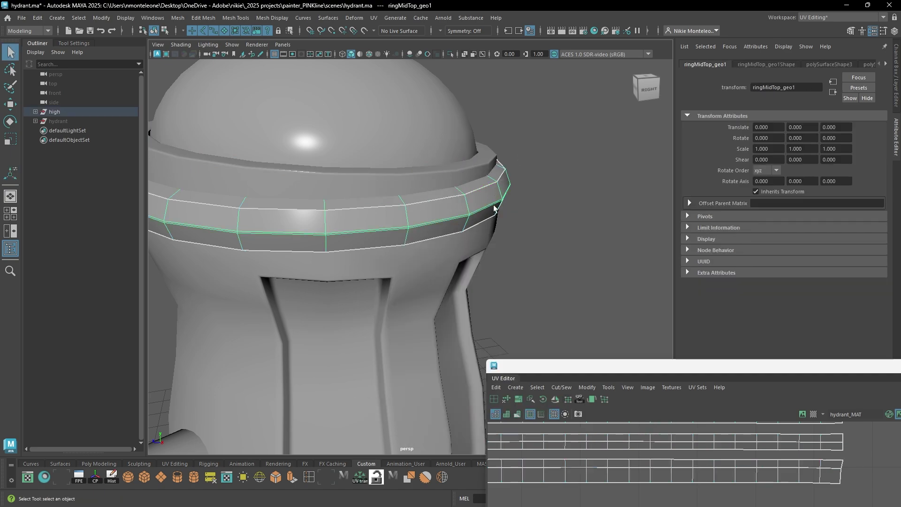
left_click_drag(491, 193, 501, 177, "alt")
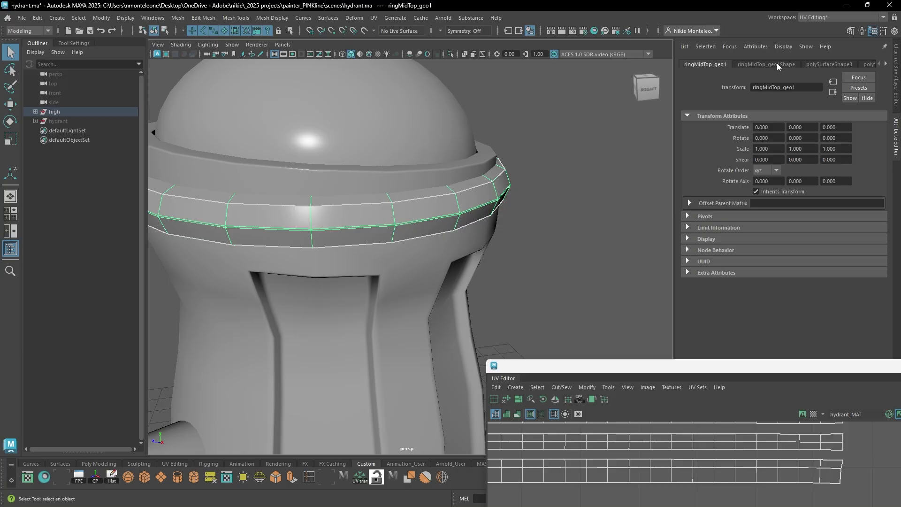
Narrow the middle ring's polyBevel2 fraction to 0.122 in the Attribute Editor.
left_click(778, 66)
left_click(829, 64)
left_click(887, 65)
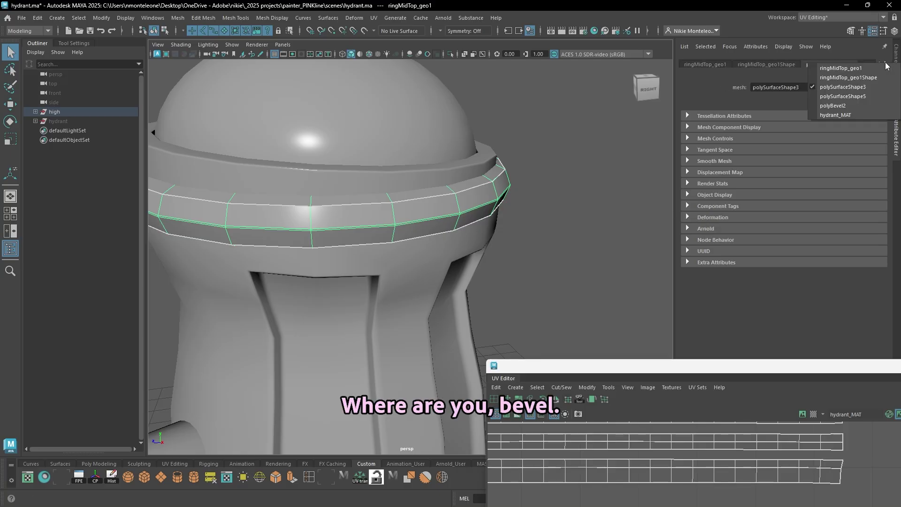
left_click(834, 105)
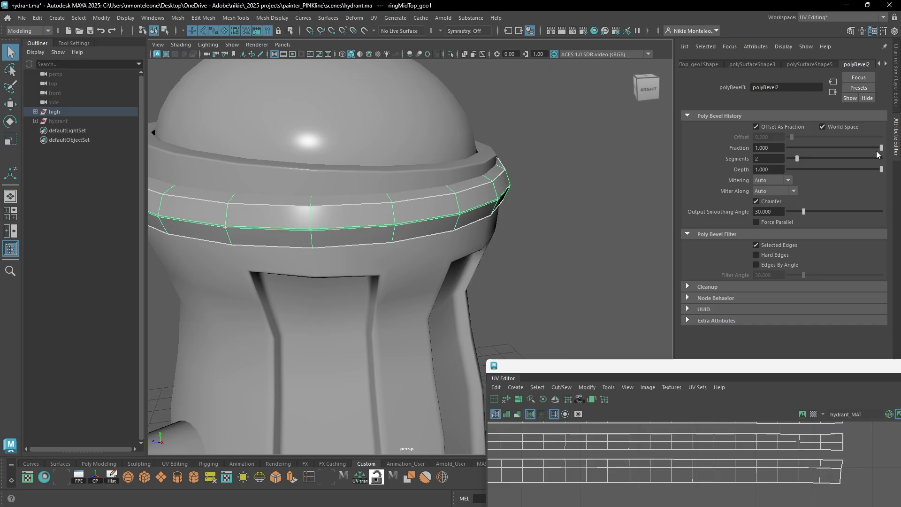
left_click_drag(881, 149, 805, 161)
scroll(586, 179, "up", 6)
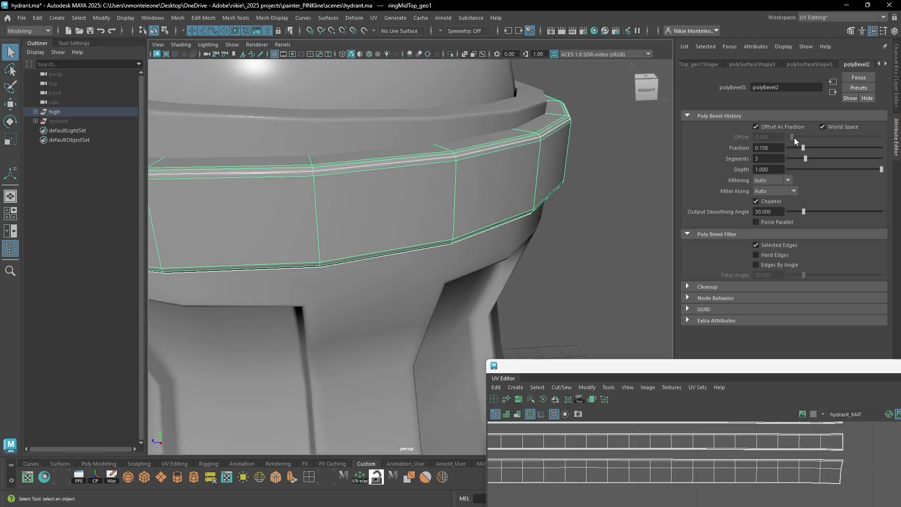
left_click_drag(803, 147, 798, 147)
Give the top ring's bevel 3 segments and review the hydrant top.
left_click(477, 114)
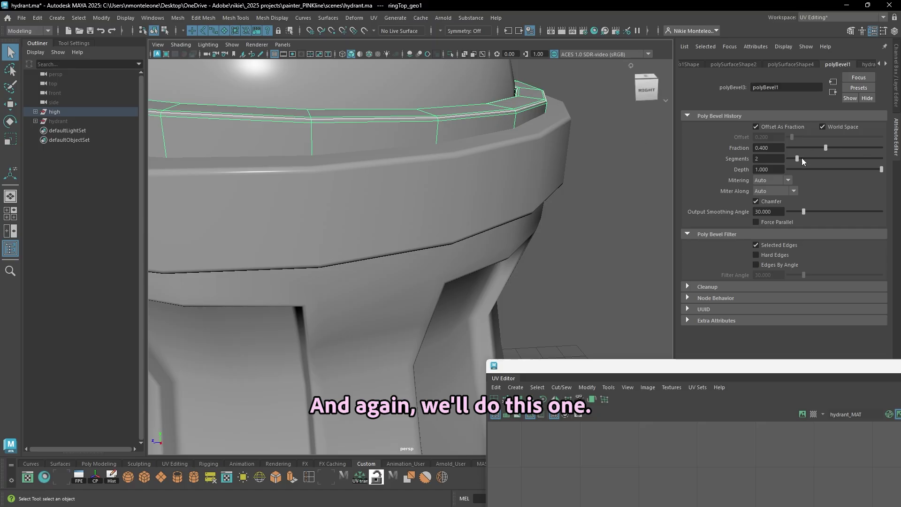
left_click_drag(802, 157, 819, 150)
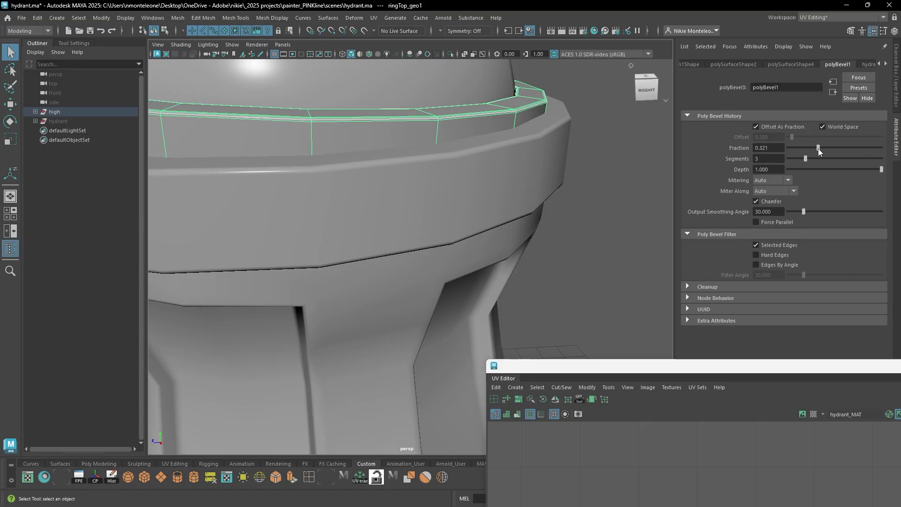
left_click(582, 185)
left_click_drag(582, 185, 602, 216, "alt")
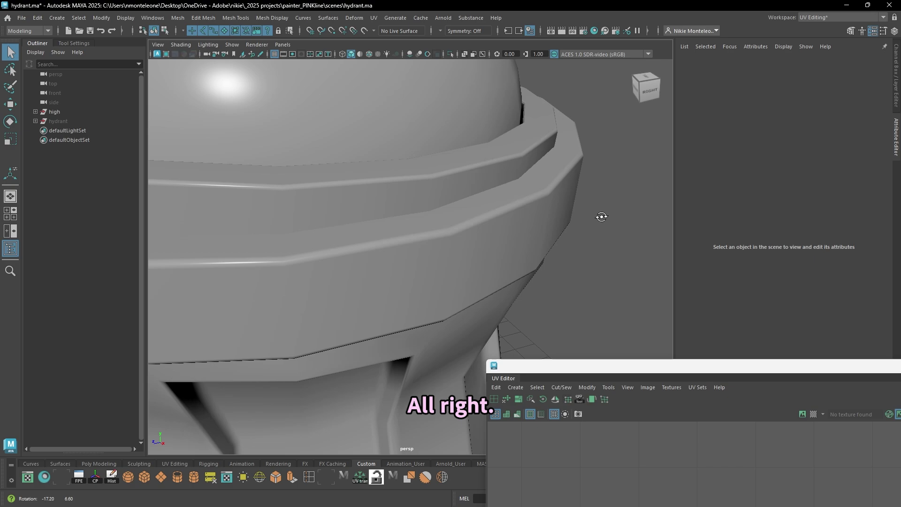
scroll(602, 216, "down", 10)
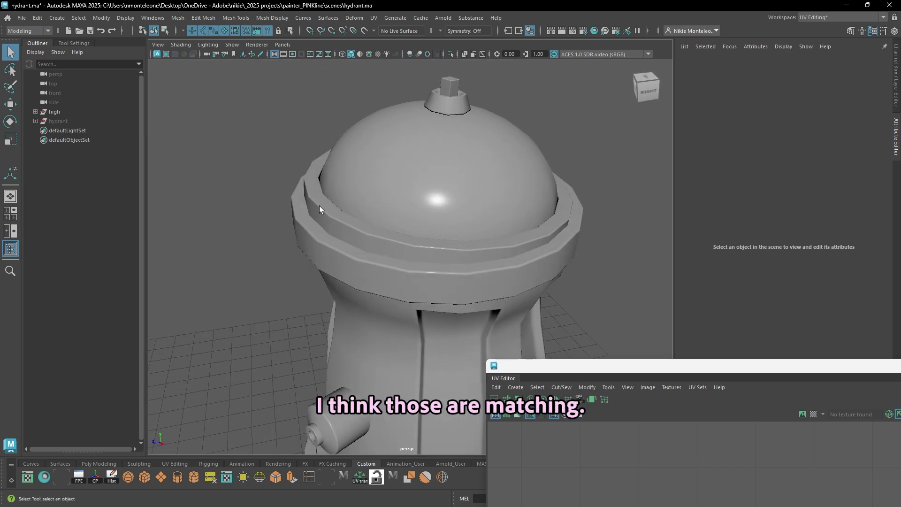
scroll(463, 277, "down", 8)
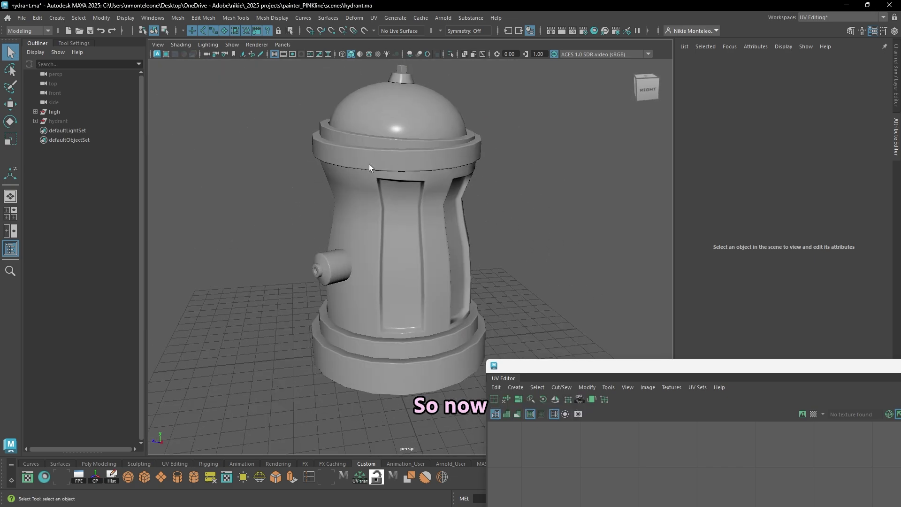
Export the selected bevelled hydrant meshes as FBX, overwriting hydrant_high.fbx.
left_click_drag(256, 68, 549, 426)
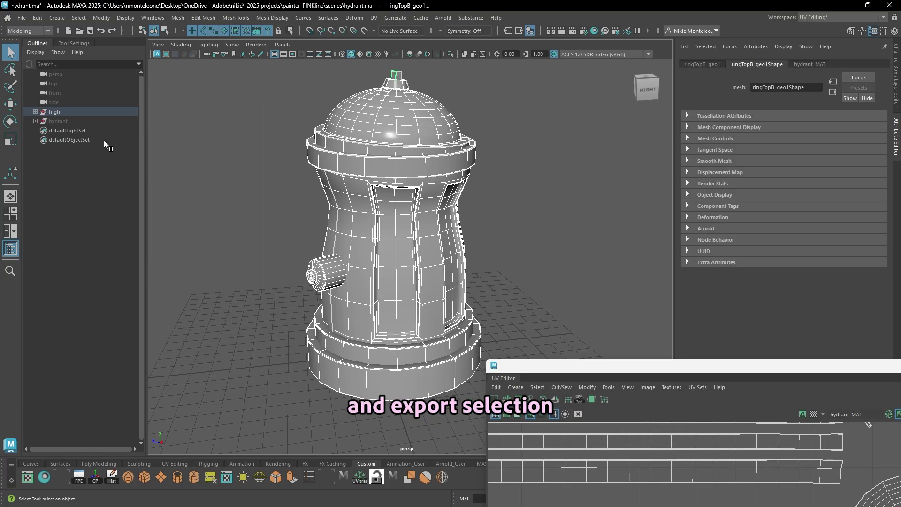
left_click(22, 18)
left_click(45, 142)
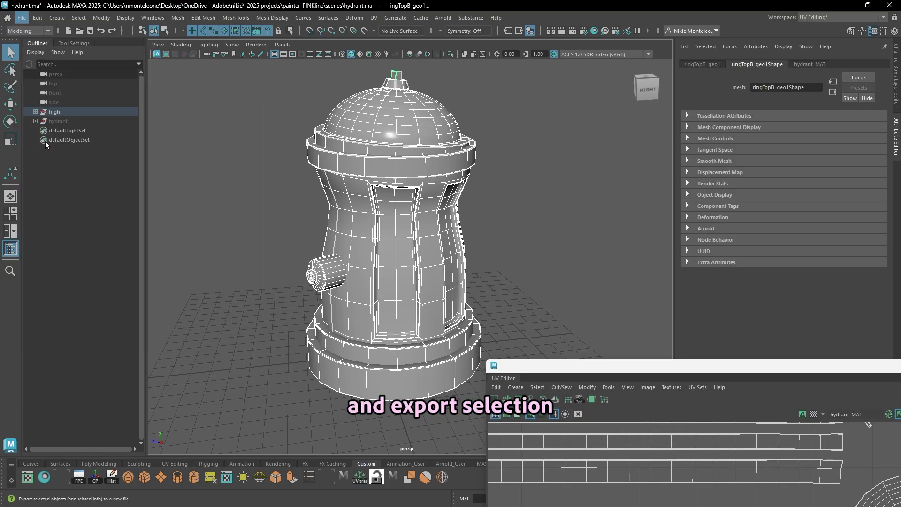
left_click(88, 107)
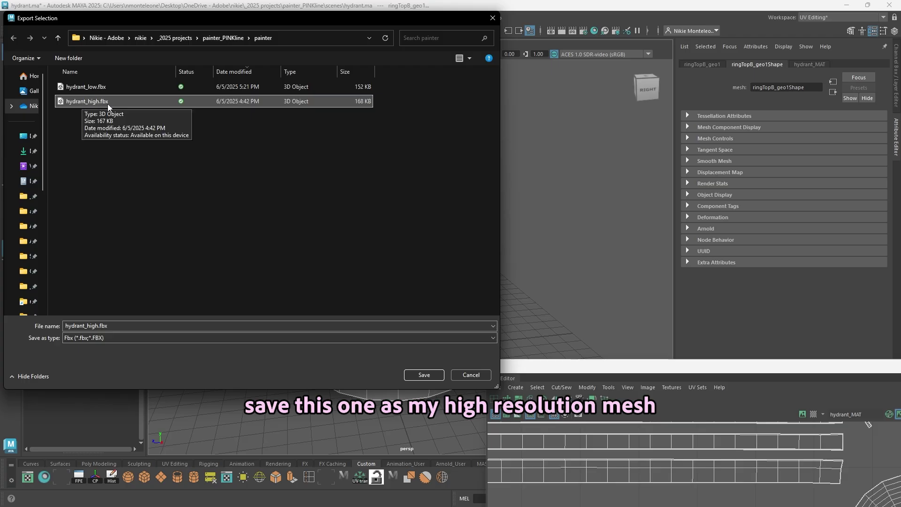
left_click(425, 373)
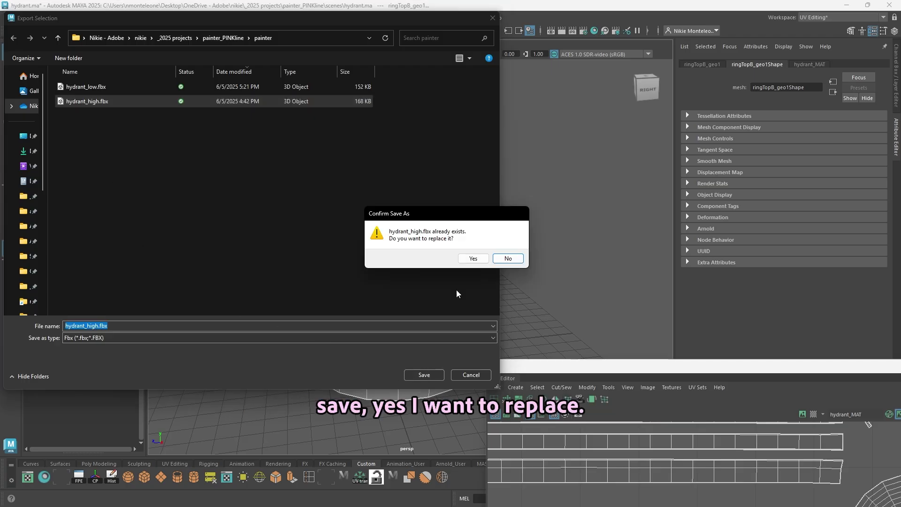
left_click(473, 259)
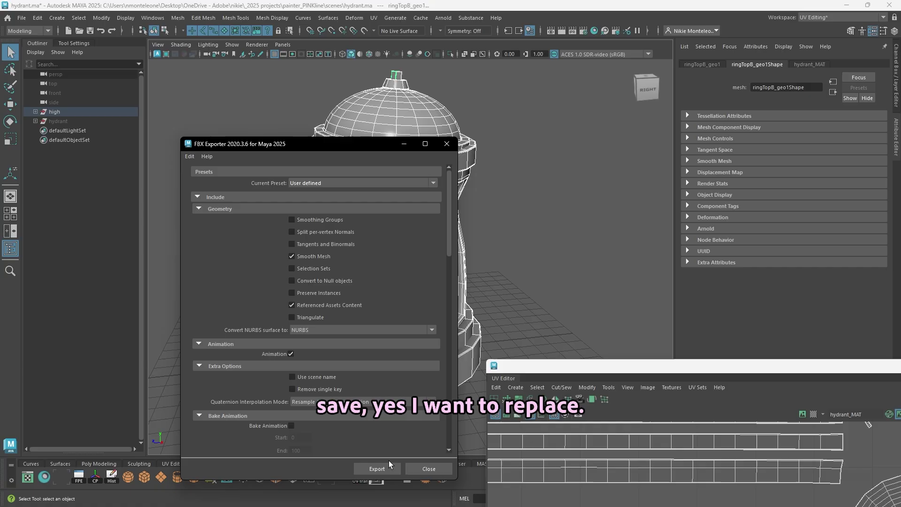
left_click(388, 469)
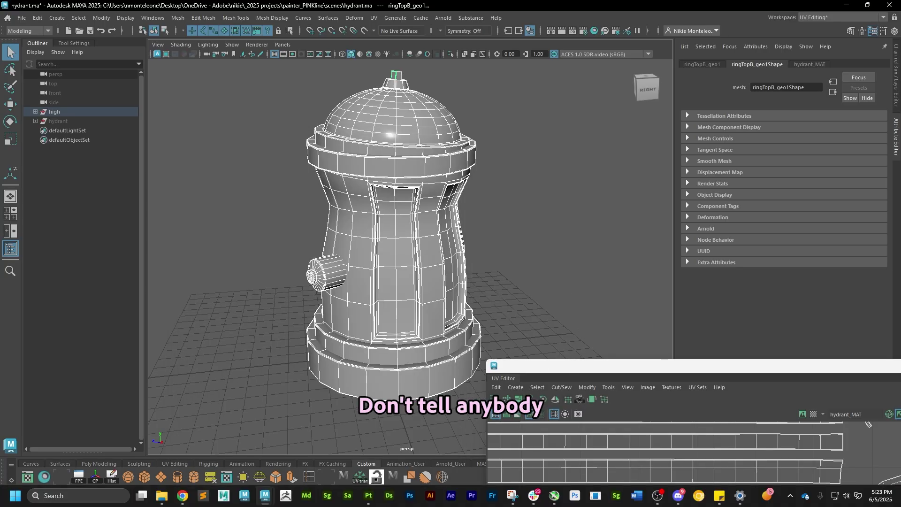
Load hydrant_high.fbx as the High Definition Mesh in Painter's baking settings.
left_click(369, 496)
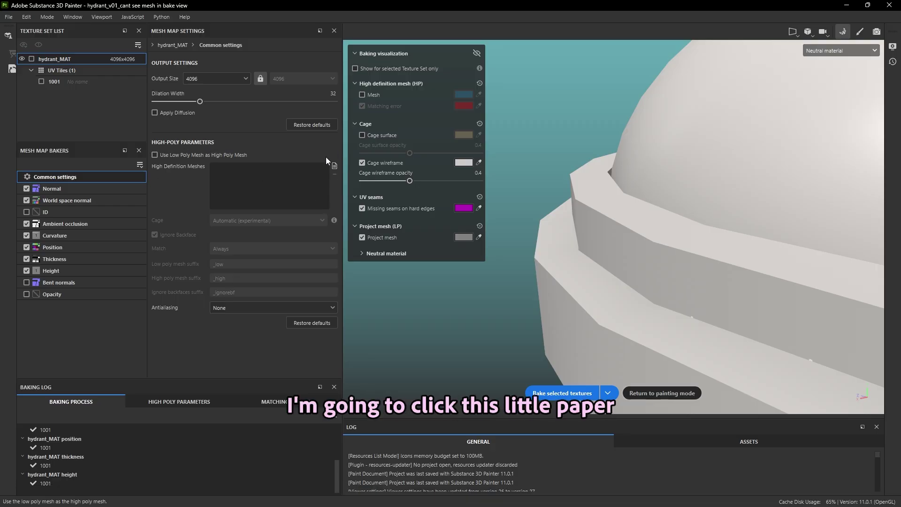
left_click(334, 166)
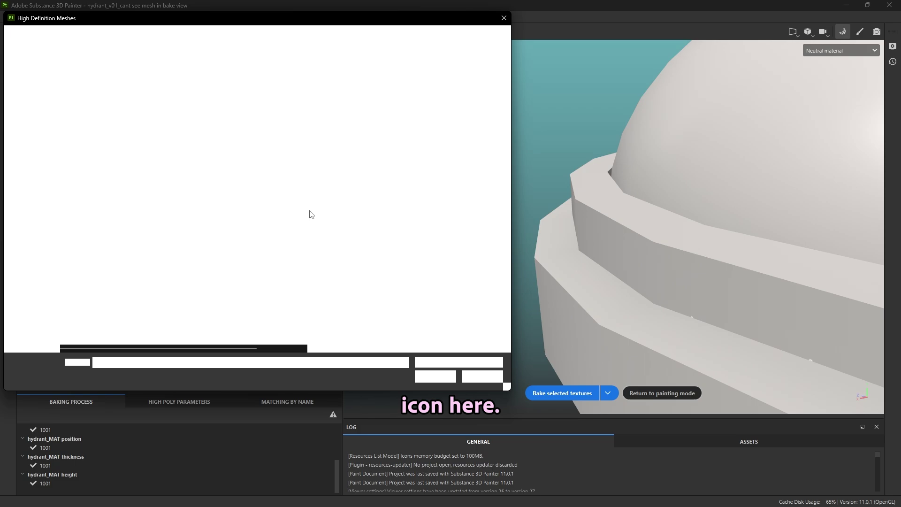
left_click(127, 86)
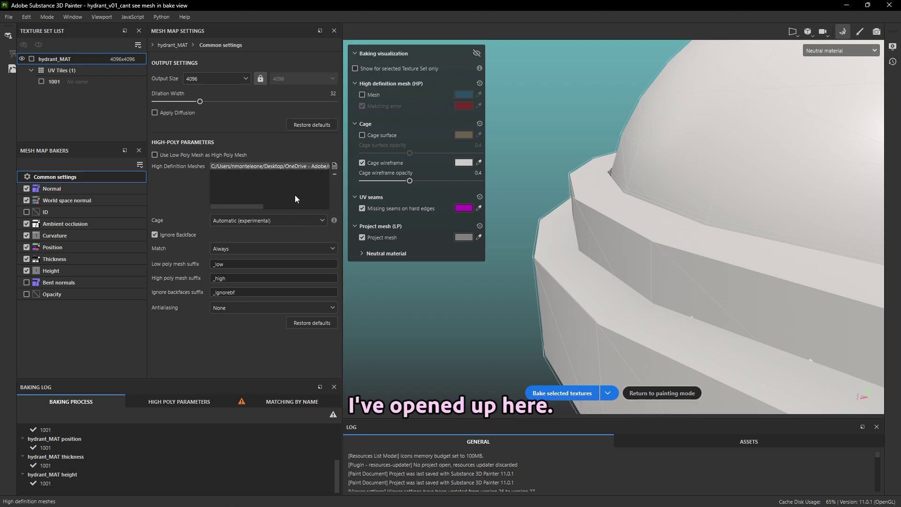
Keep the Automatic (experimental) cage and display the cage and high definition mesh in the viewport.
scroll(262, 205, "right", 3)
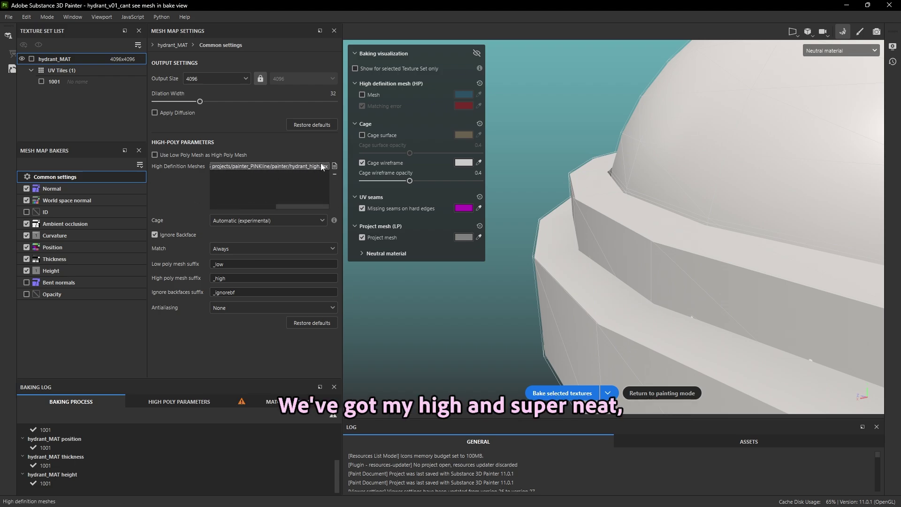
left_click(247, 220)
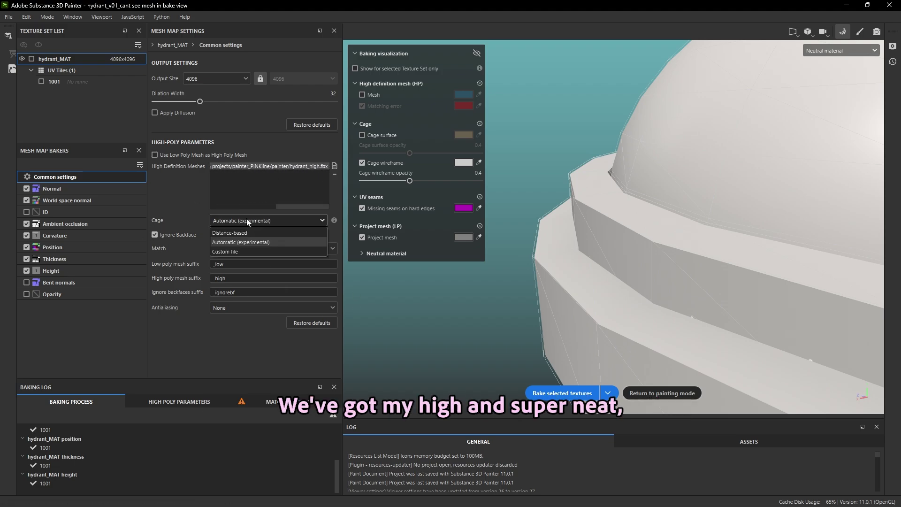
left_click(266, 242)
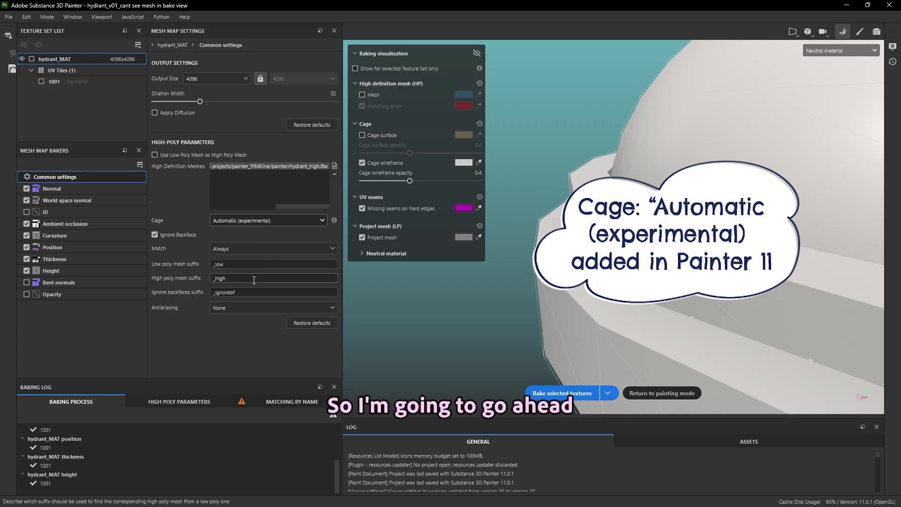
left_click(368, 135)
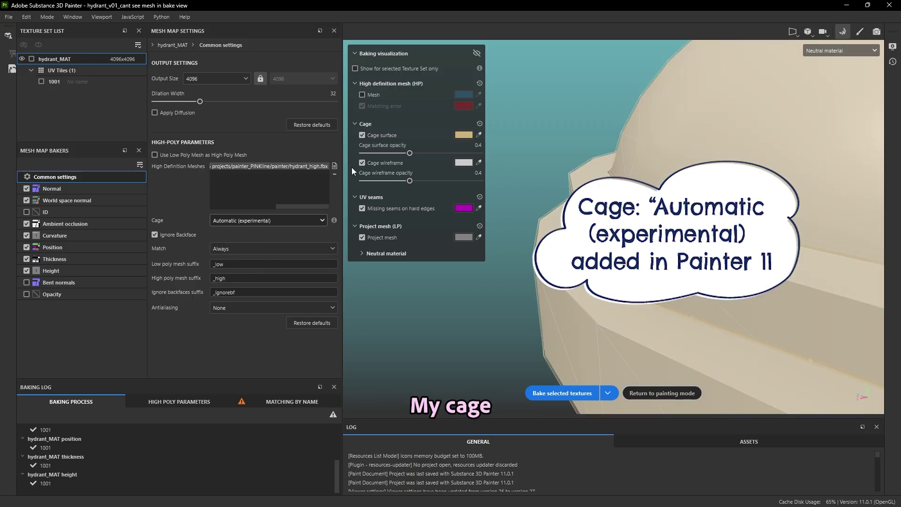
left_click(363, 94)
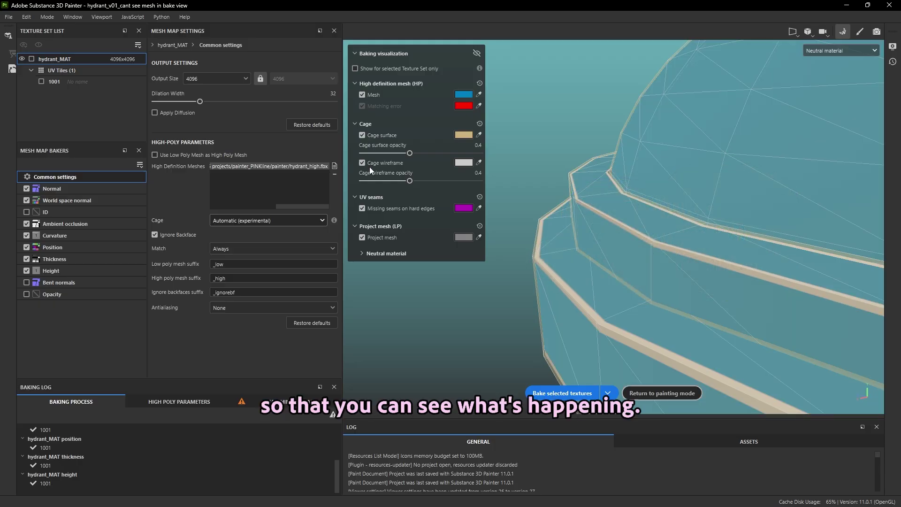
left_click_drag(610, 235, 715, 345, "alt")
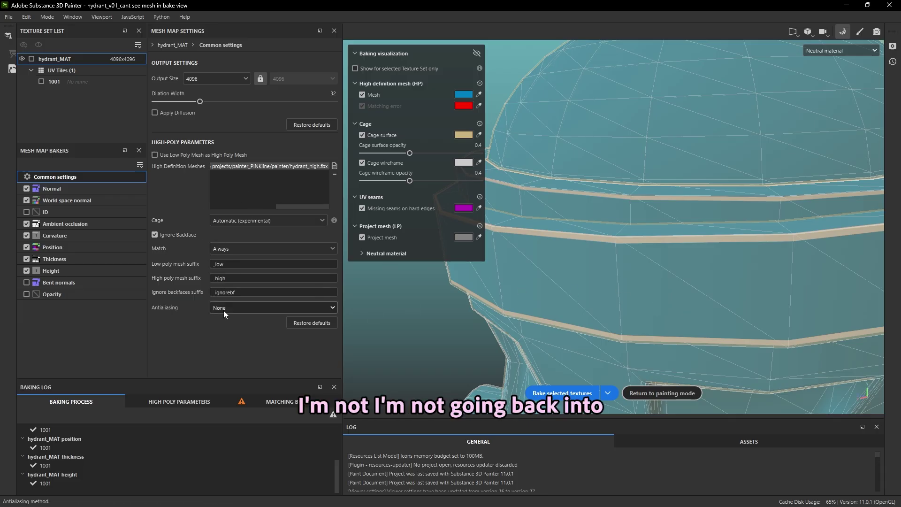
Try the Distance-based cage, then revert to Automatic (experimental).
left_click(278, 220)
left_click(279, 230)
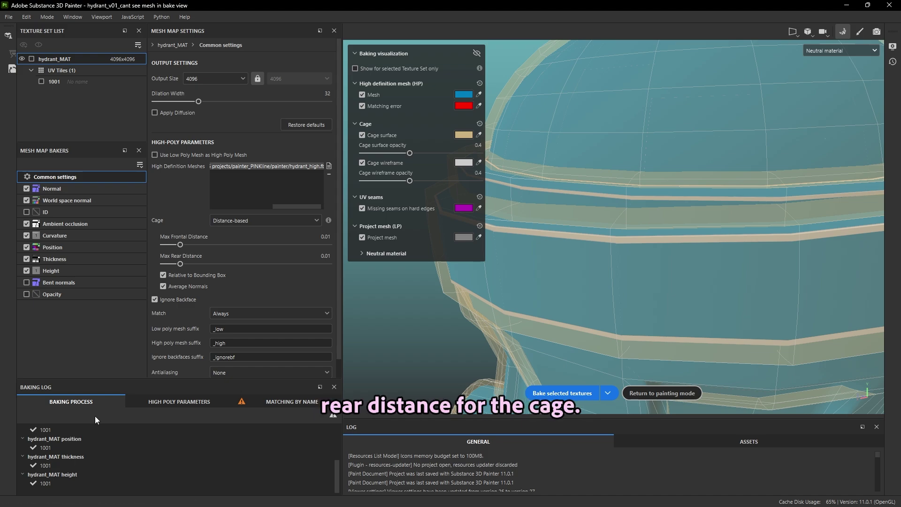
left_click(244, 220)
left_click(246, 230)
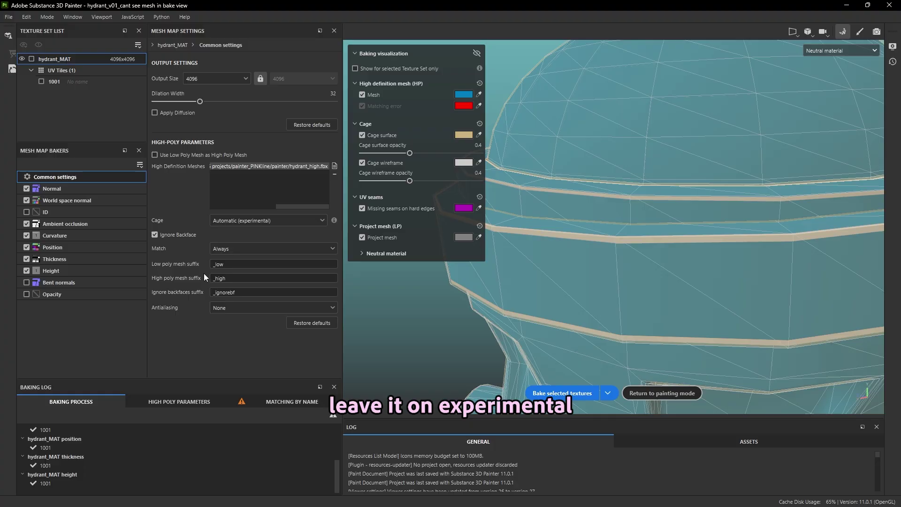
scroll(712, 337, "down", 5)
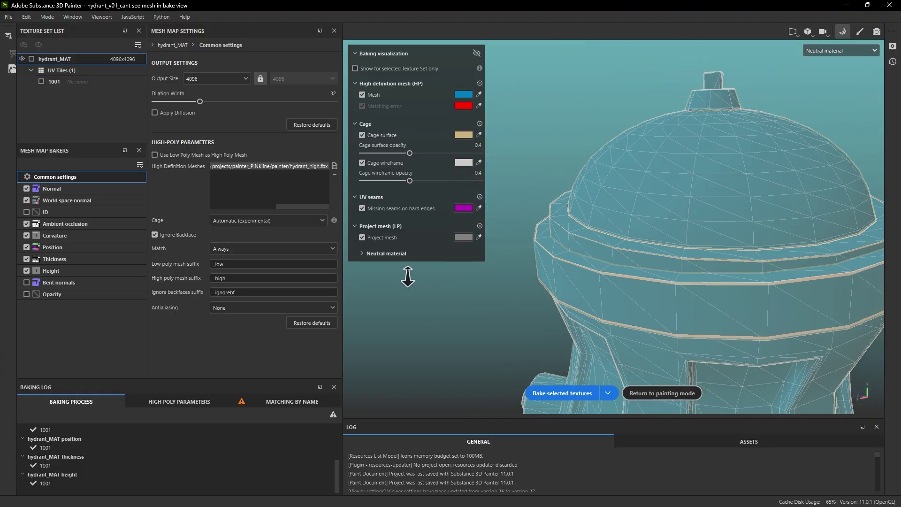
left_click_drag(705, 264, 744, 187, "alt")
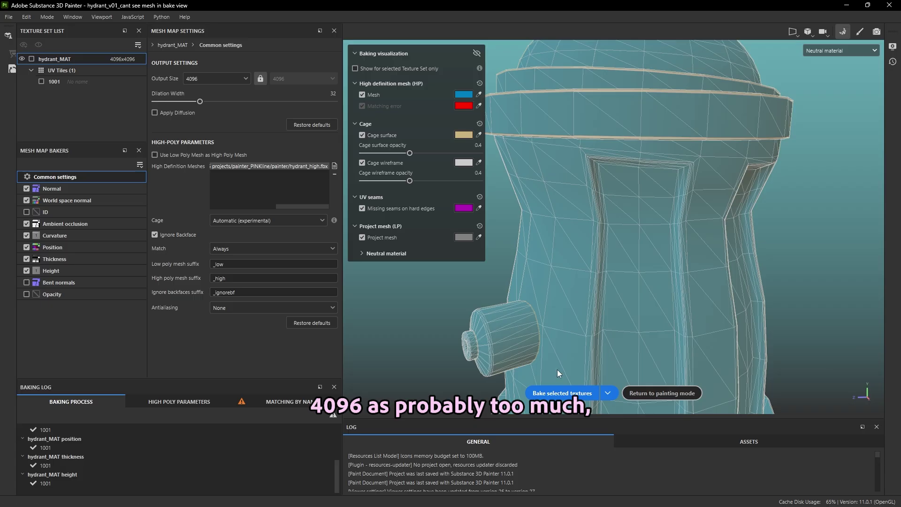
Bake the selected textures and inspect the dome rim bevels in the Curvature view.
left_click(563, 393)
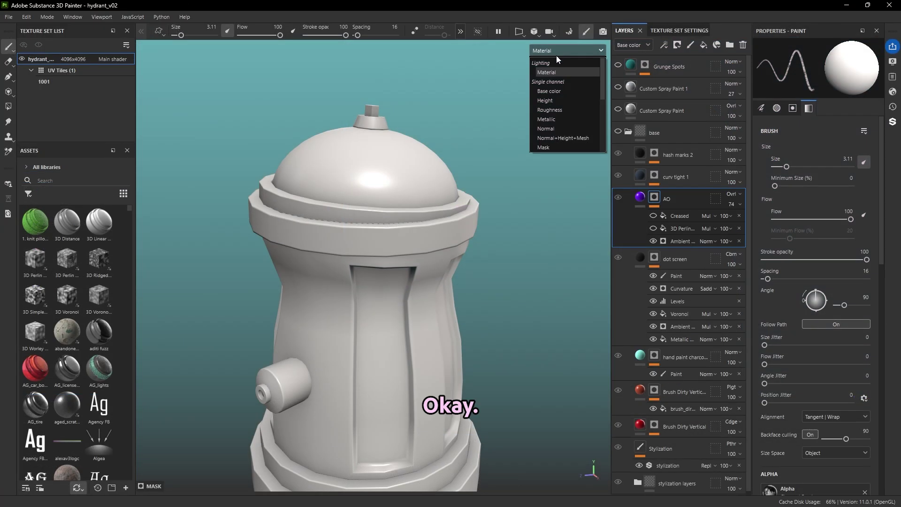
left_click_drag(603, 81, 601, 121)
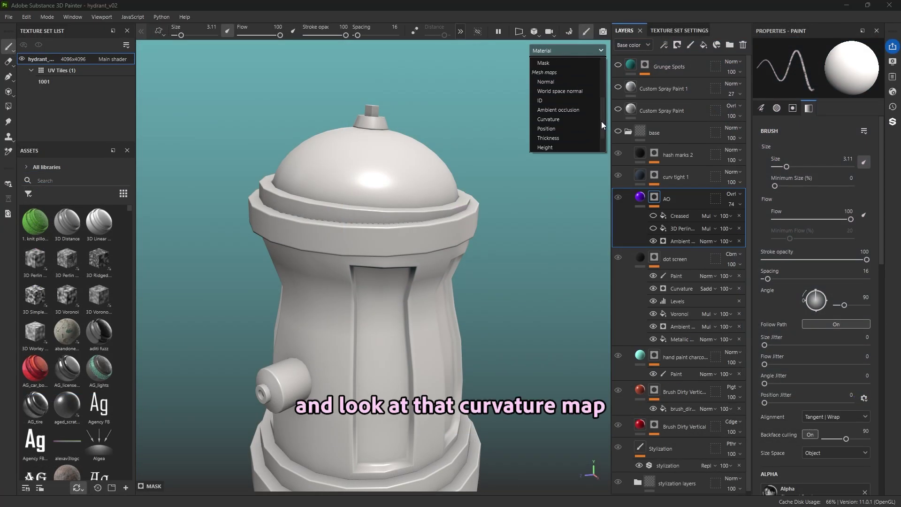
left_click(569, 119)
right_click_drag(553, 115, 489, 274, "alt")
left_click_drag(489, 273, 436, 300, "alt")
left_click_drag(427, 247, 407, 287, "alt")
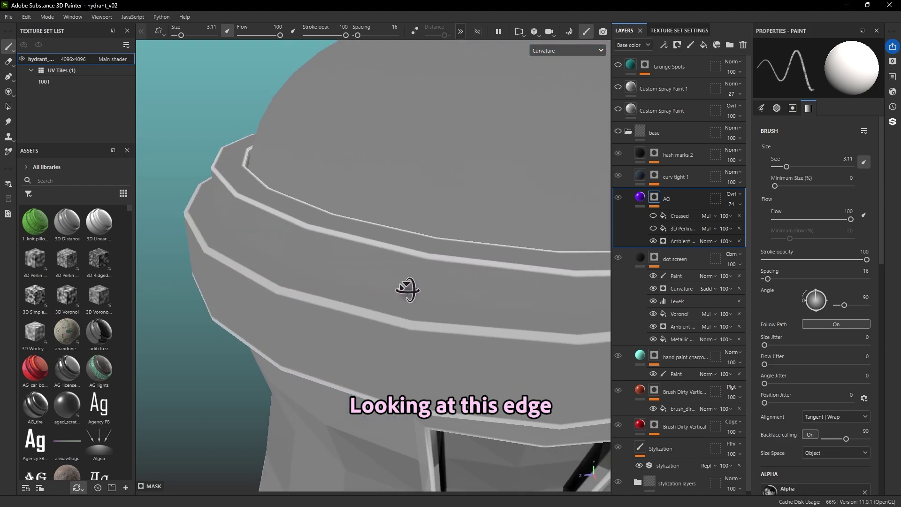
Return to Material view, frame the whole hydrant, and collapse the base layer folder.
scroll(191, 227, "down", 5)
left_click_drag(269, 161, 434, 303, "alt")
scroll(515, 371, "down", 5)
key("m")
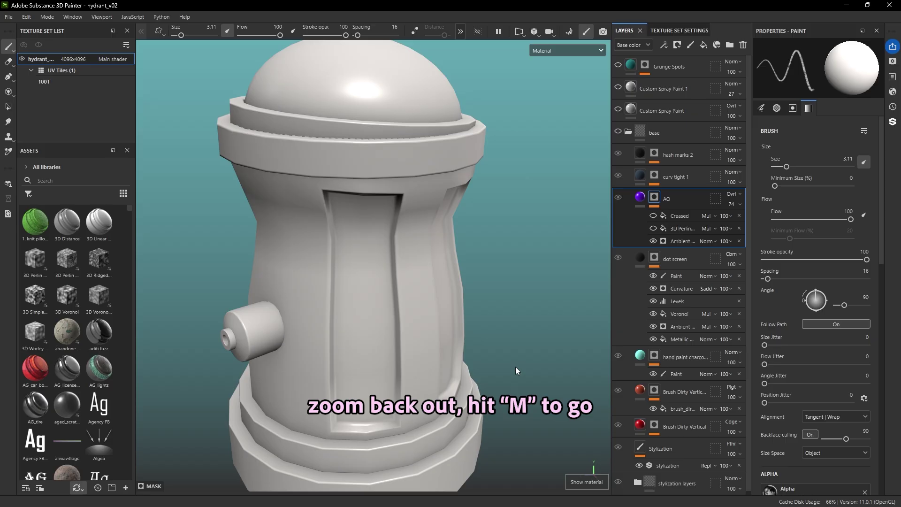
middle_click_drag(477, 352, 413, 312, "alt")
left_click_drag(413, 312, 449, 295, "alt")
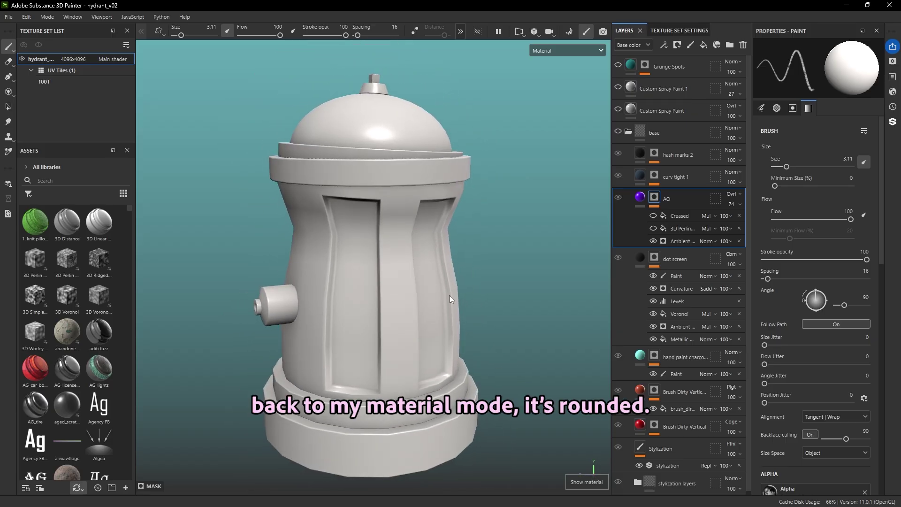
left_click(629, 132)
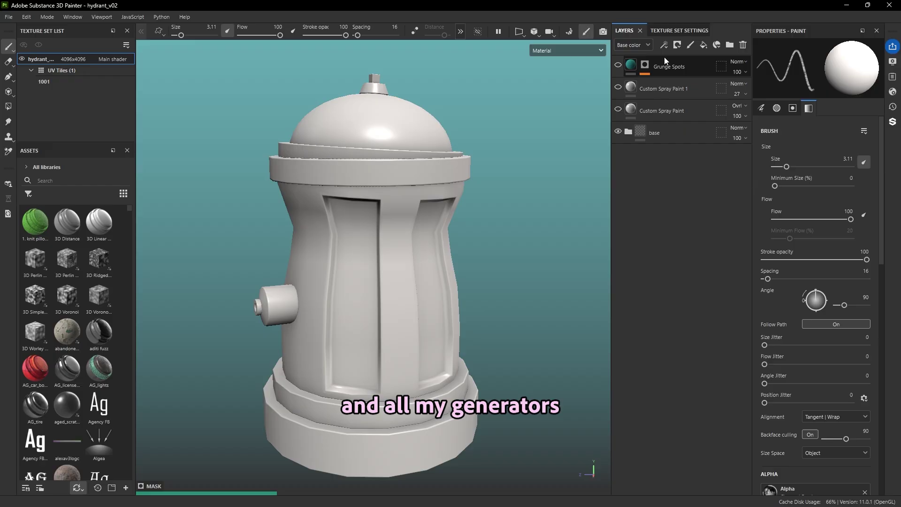
Expand the base folder and select the dot screen and AO layers so they recache on the new bakes.
left_click(629, 132)
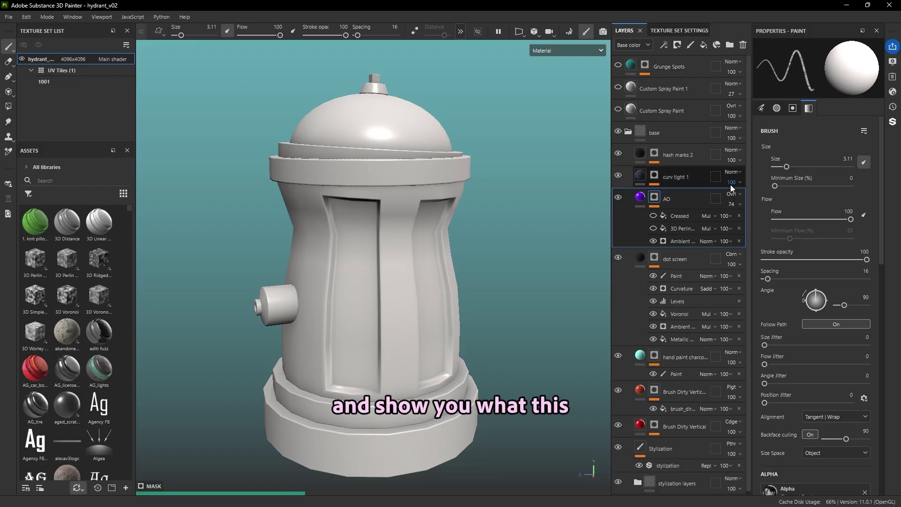
left_click(641, 262)
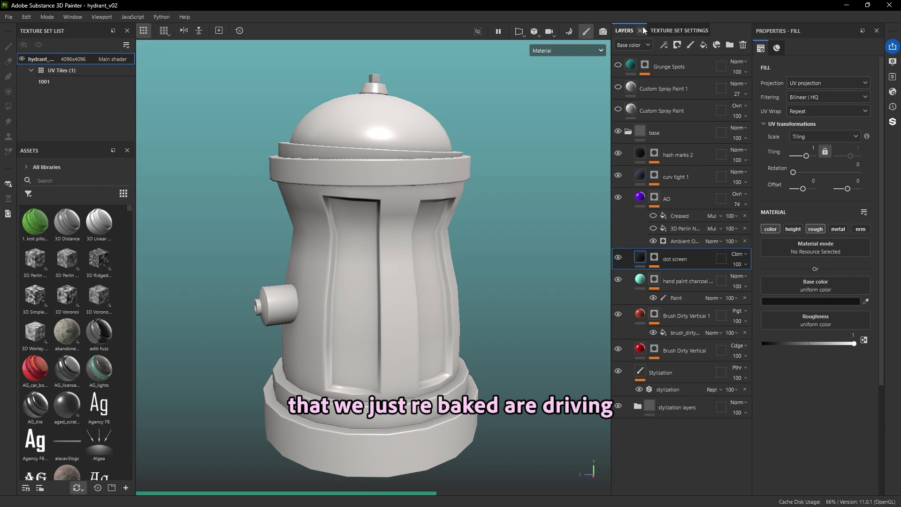
left_click(658, 199)
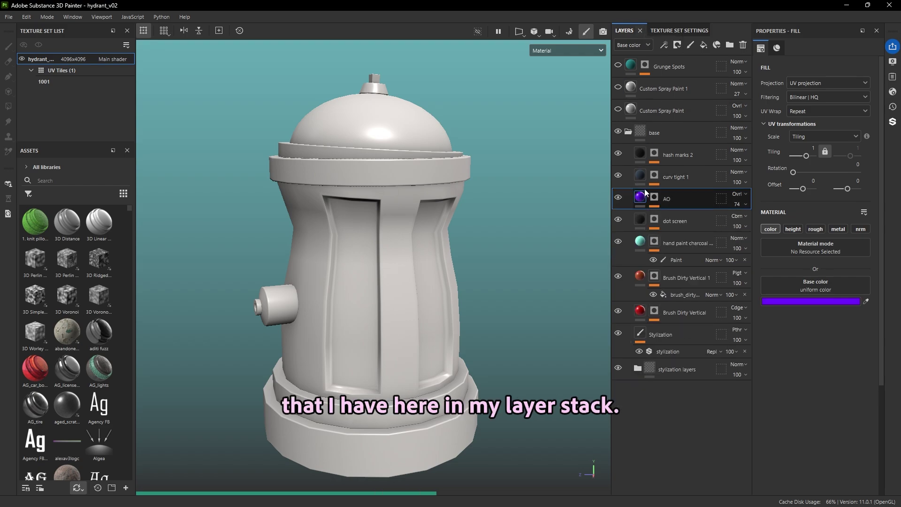
left_click(657, 220)
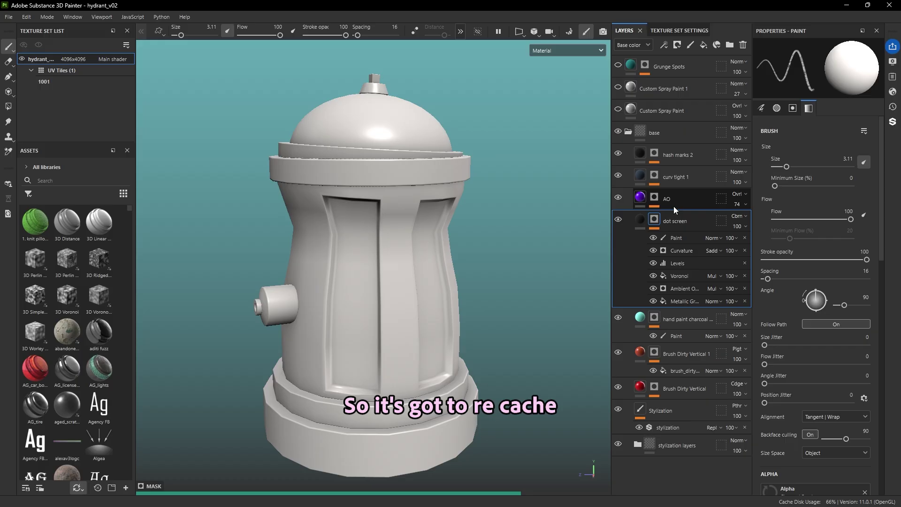
left_click(641, 219)
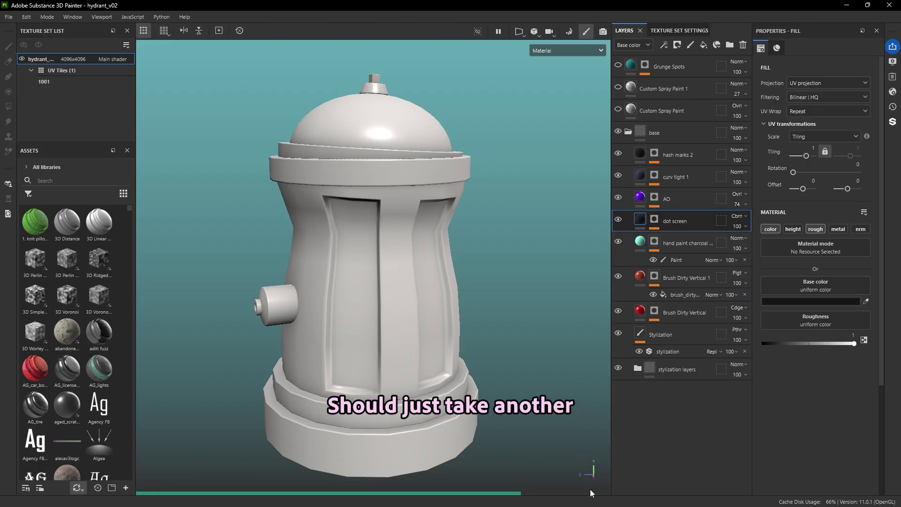
left_click_drag(534, 415, 558, 369, "alt")
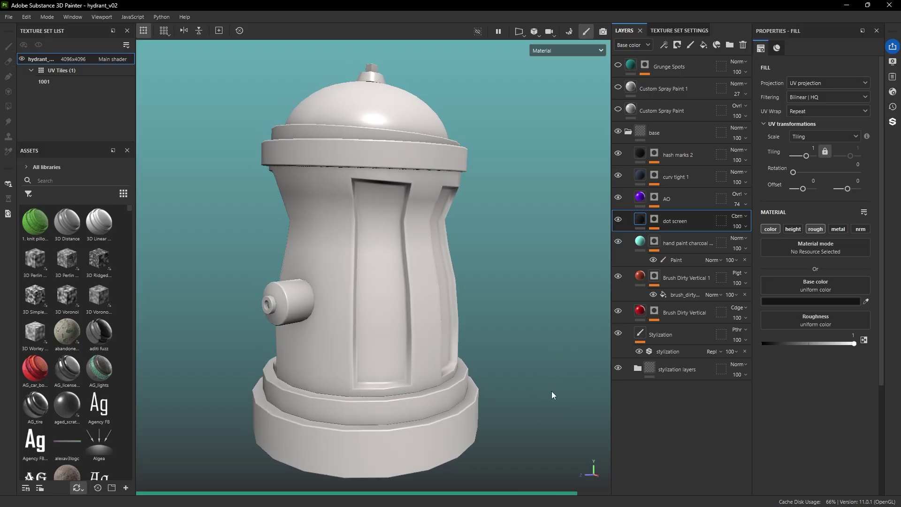
left_click_drag(558, 402, 558, 240, "alt")
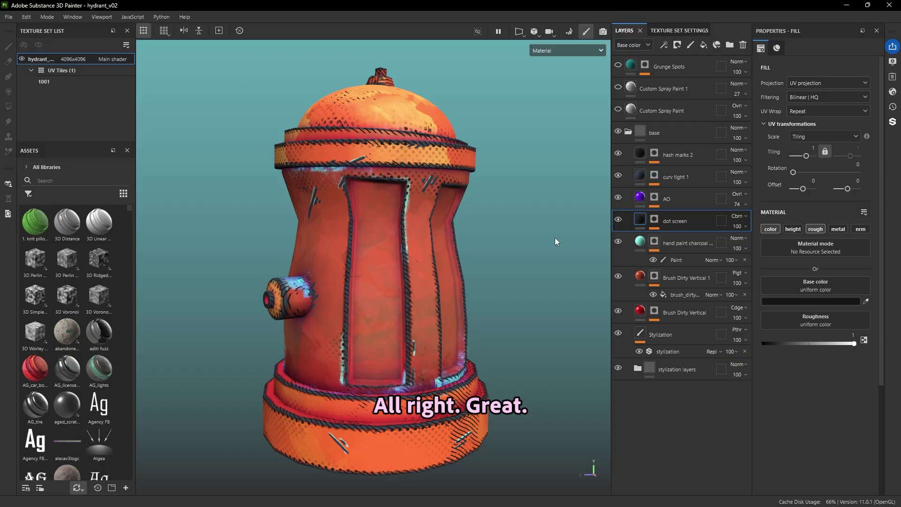
Turn the Grunge Spots layer back on, rotate the lighting, and switch to Iray with F10.
mouse_move(532, 190)
left_mouse_down("alt")
mouse_move(553, 263)
mouse_move(571, 226)
mouse_move(538, 280)
mouse_move(516, 235)
mouse_move(514, 201)
left_mouse_up("alt")
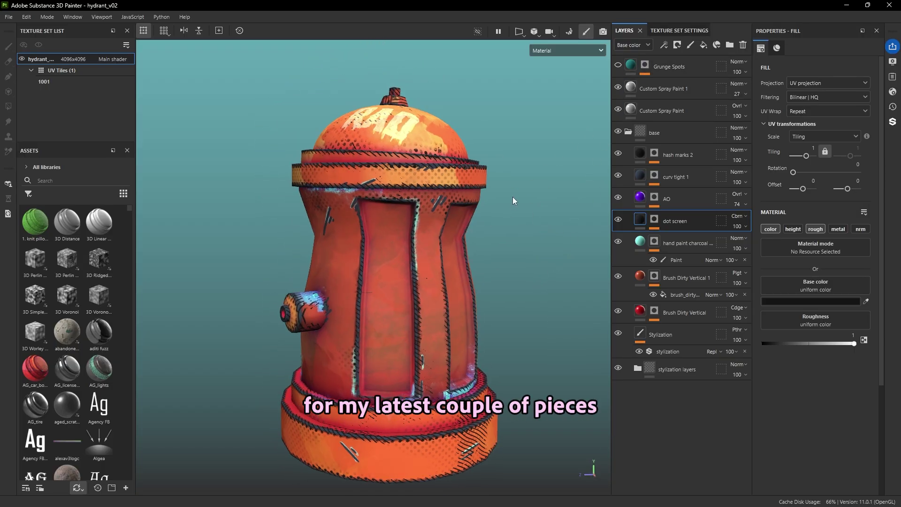
left_click(618, 65)
left_click_drag(538, 418, 555, 381, "alt")
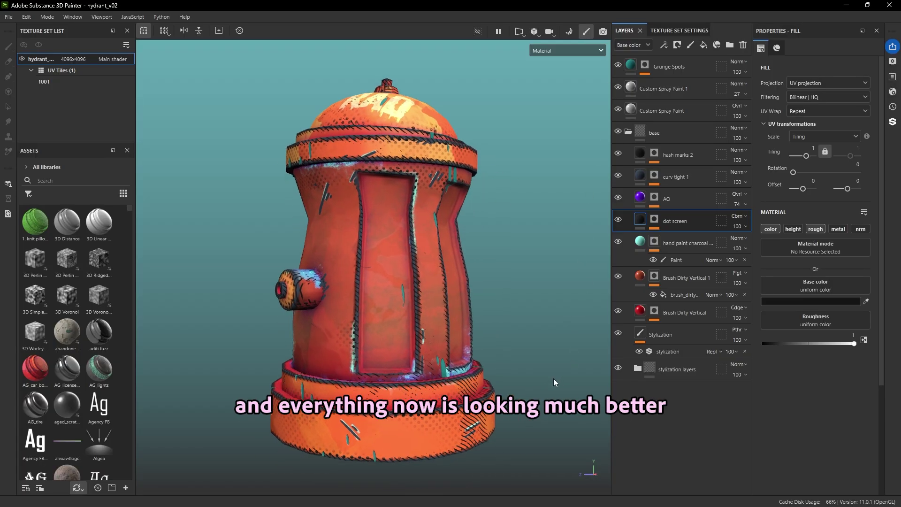
mouse_move(555, 381)
right_mouse_down("shift")
mouse_move(504, 389)
mouse_move(554, 387)
right_mouse_up("shift")
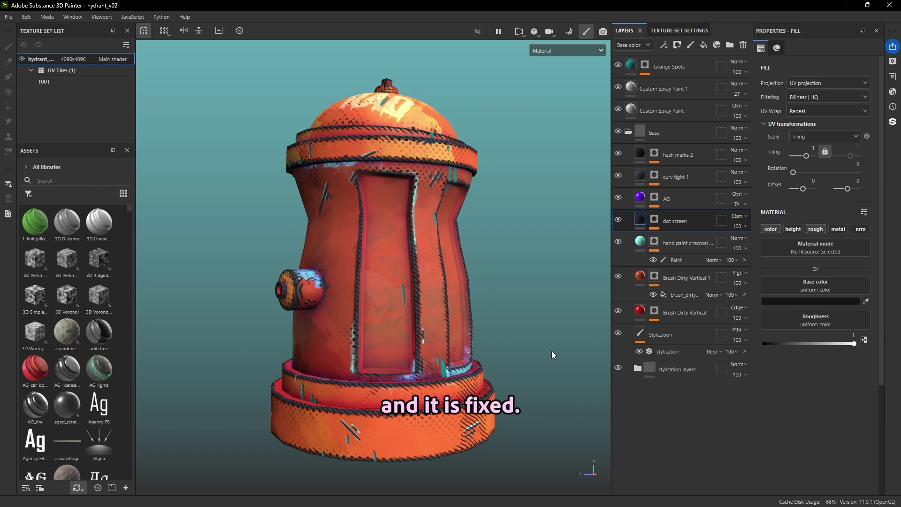
key("F10")
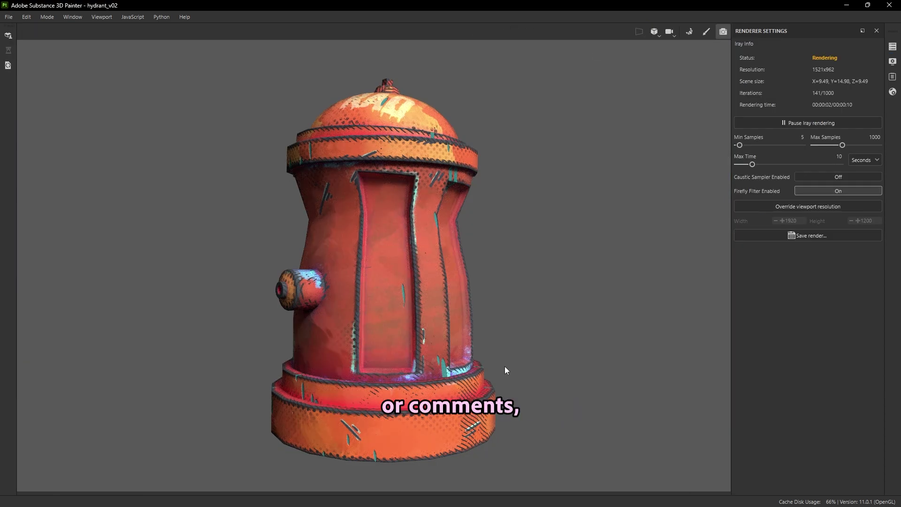
Orbit around the hydrant in the Iray render to review its rounded ring edges.
left_click_drag(505, 370, 568, 360, "alt")
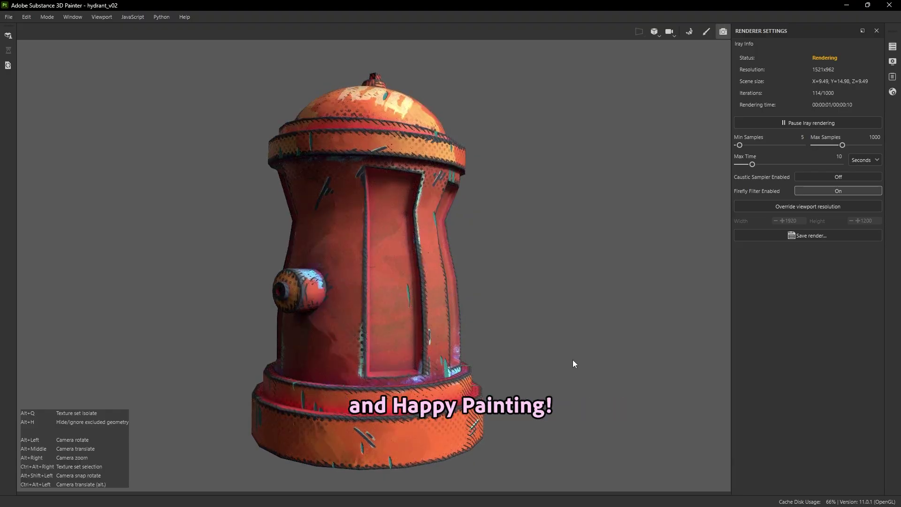